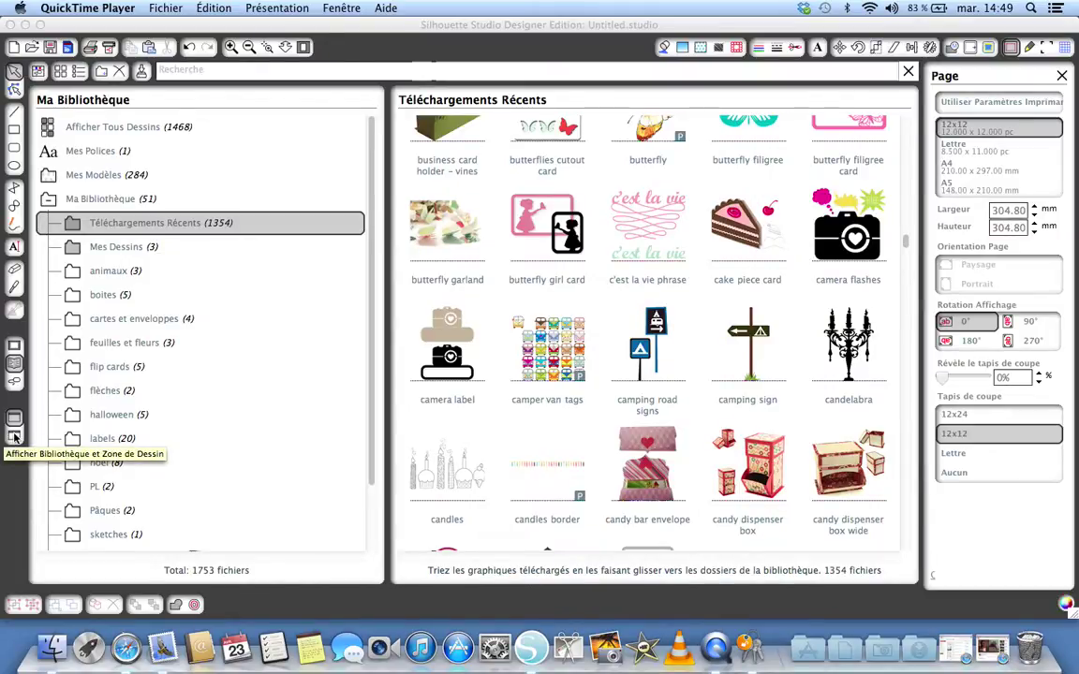
Show the library beside the drawing area, search it for "cam" and place the "camera flashes" design on the page.
left_click(14, 437)
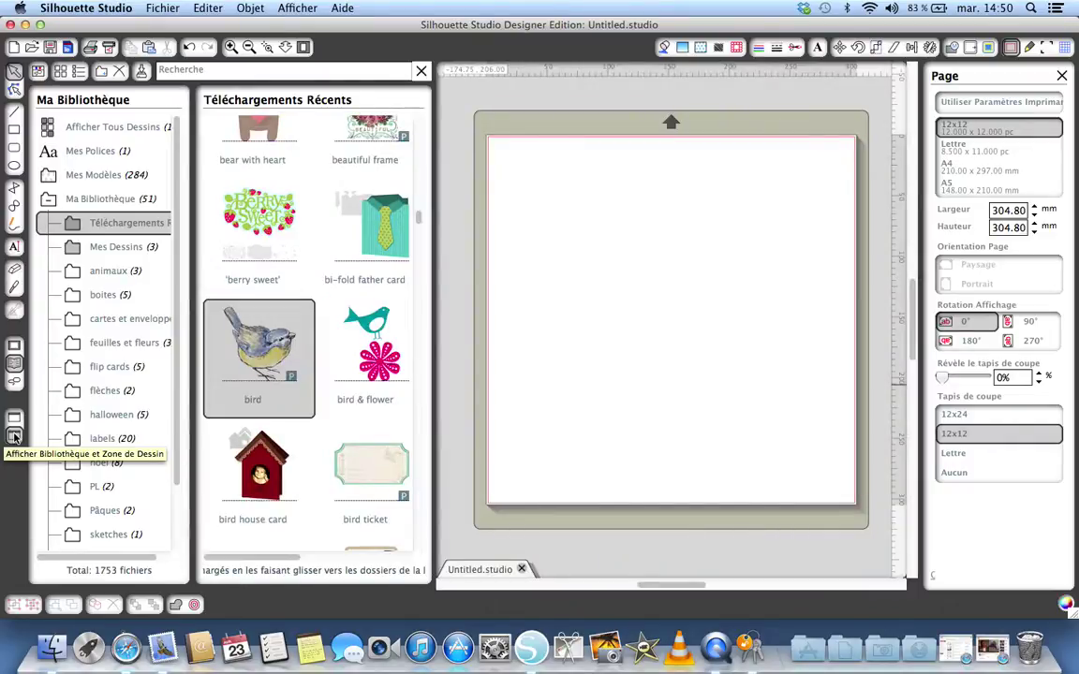
left_click(222, 72)
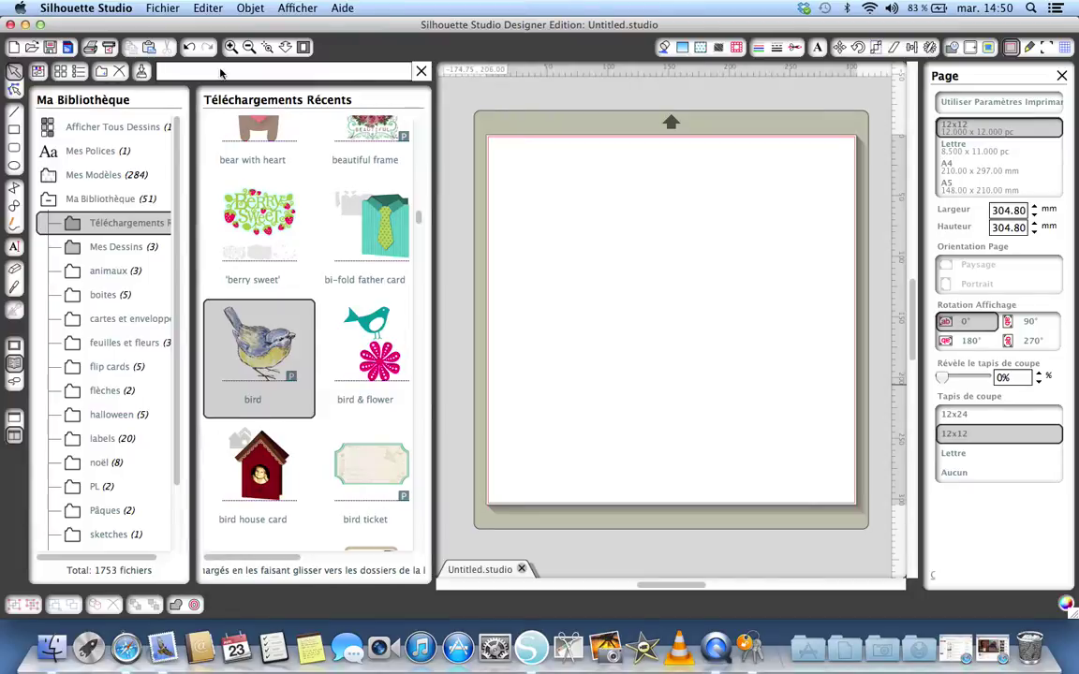
type("cam")
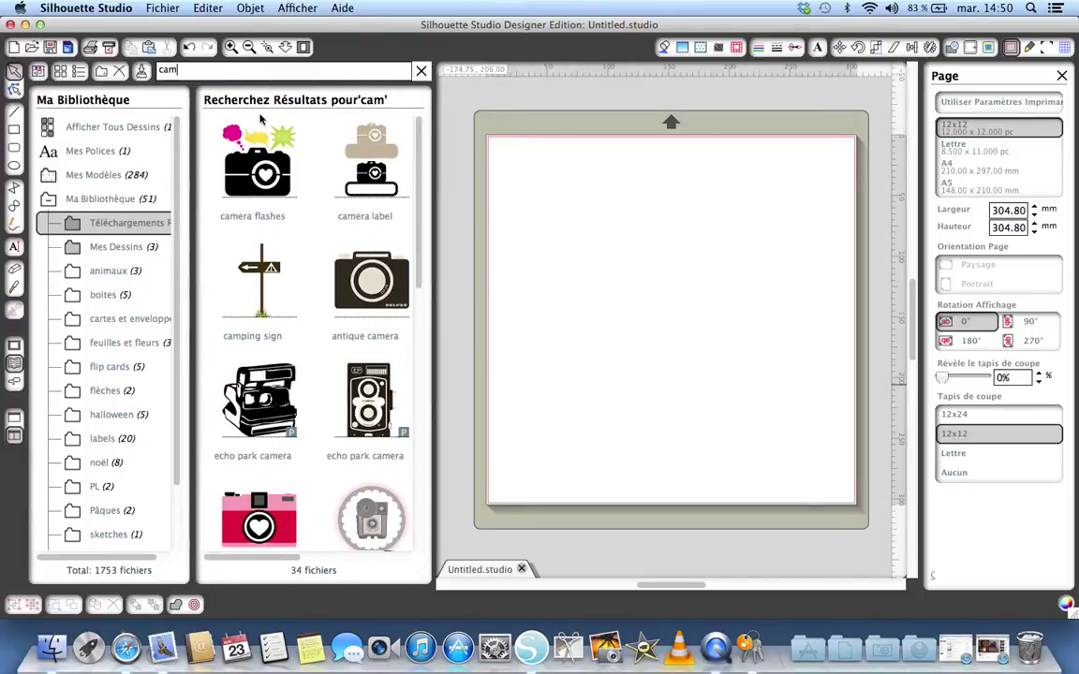
double_click(284, 172)
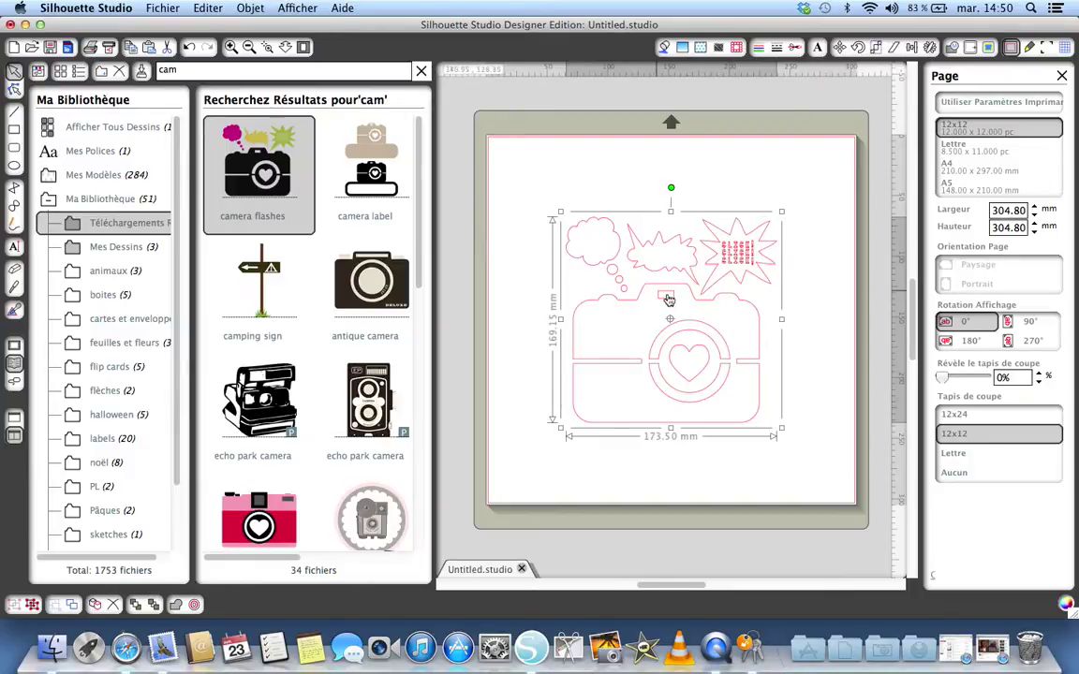
Scale the whole camera flashes design down proportionally to about 97 × 95 mm.
right_click(783, 432)
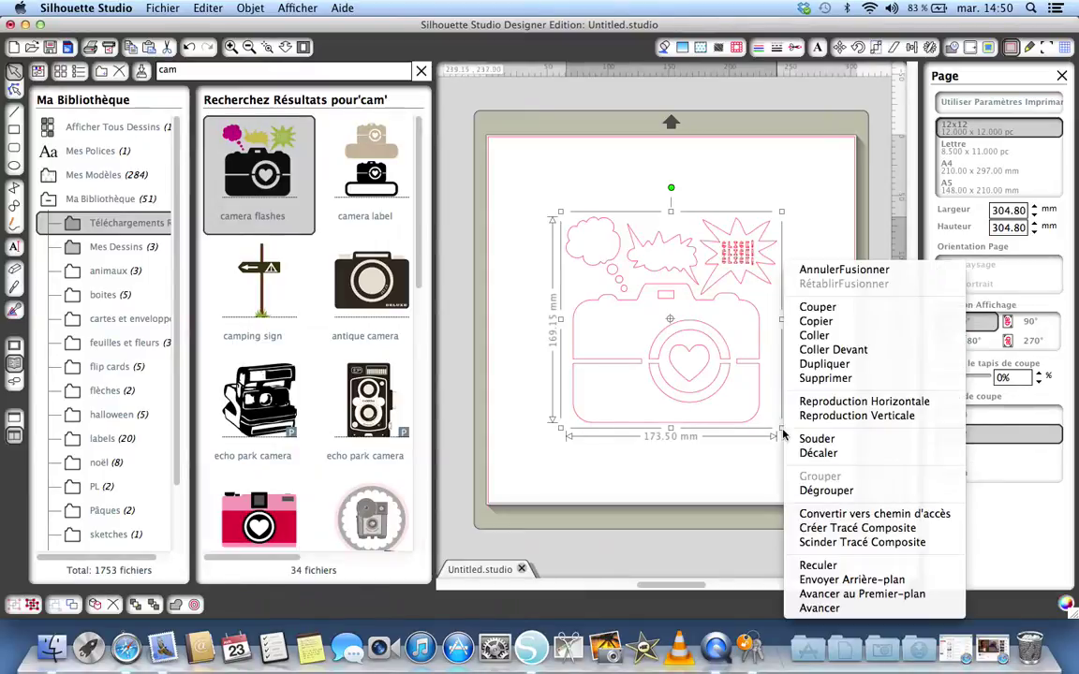
left_click(783, 434)
right_click(782, 430)
left_click(781, 429)
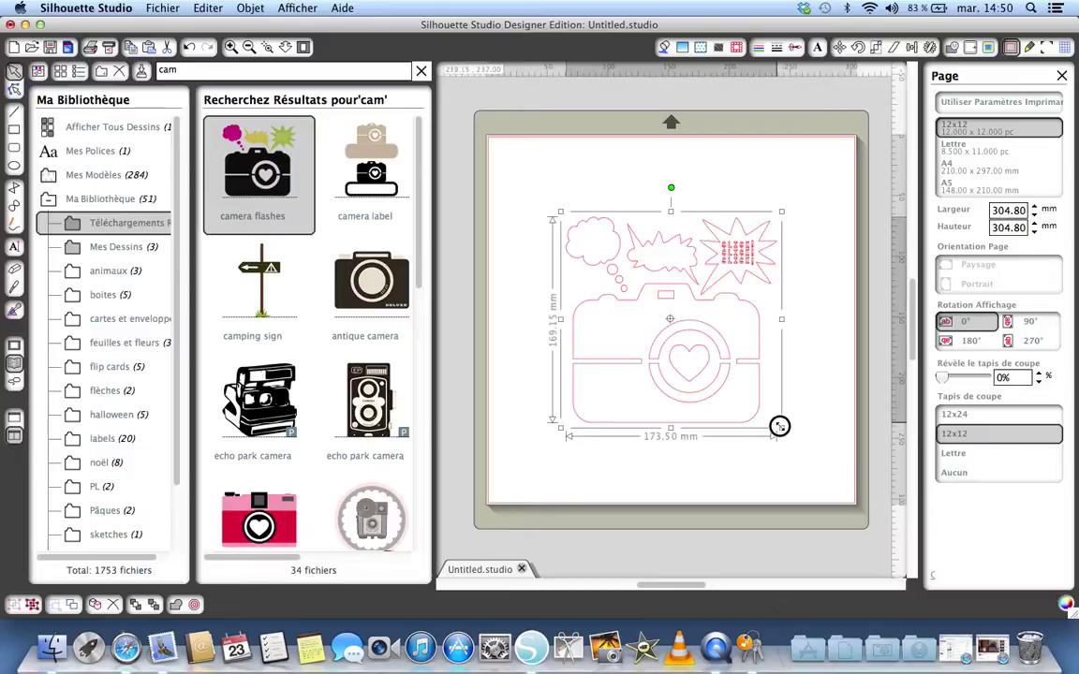
left_click_drag(780, 428, 700, 323)
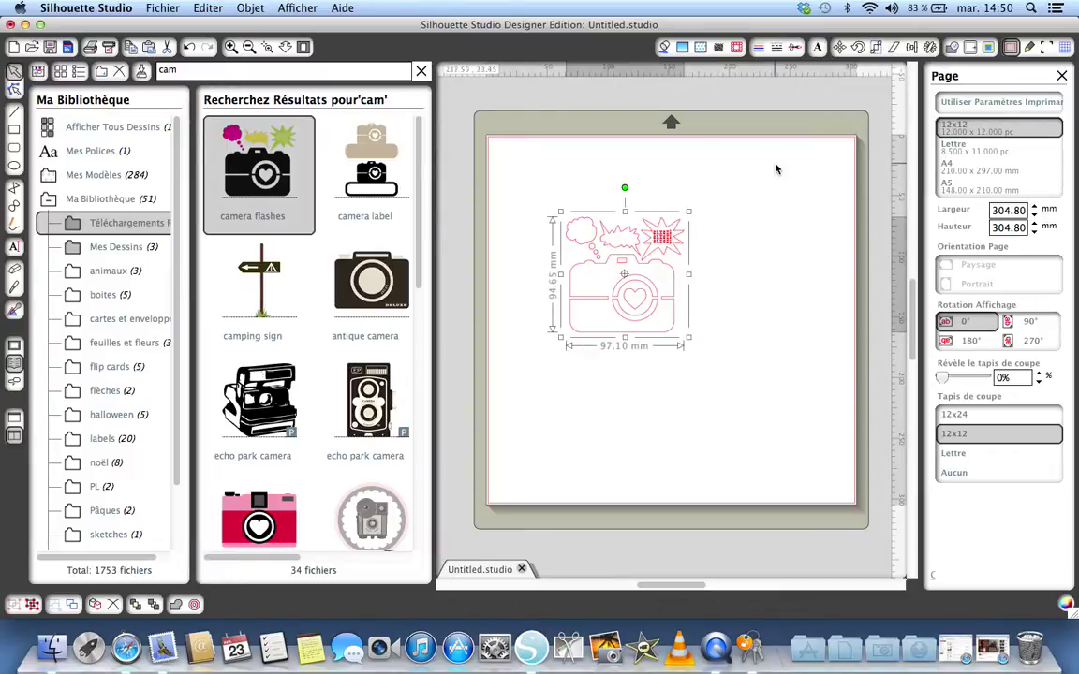
Ungroup the camera flashes design and fill the camera body with solid black.
left_click(663, 48)
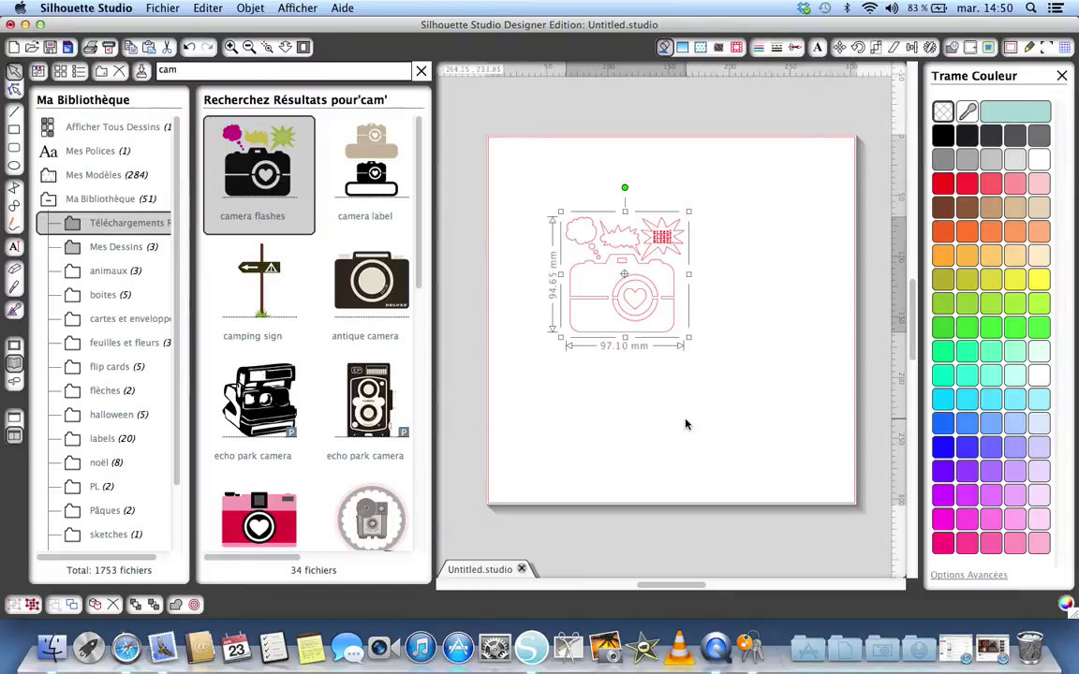
right_click(603, 320)
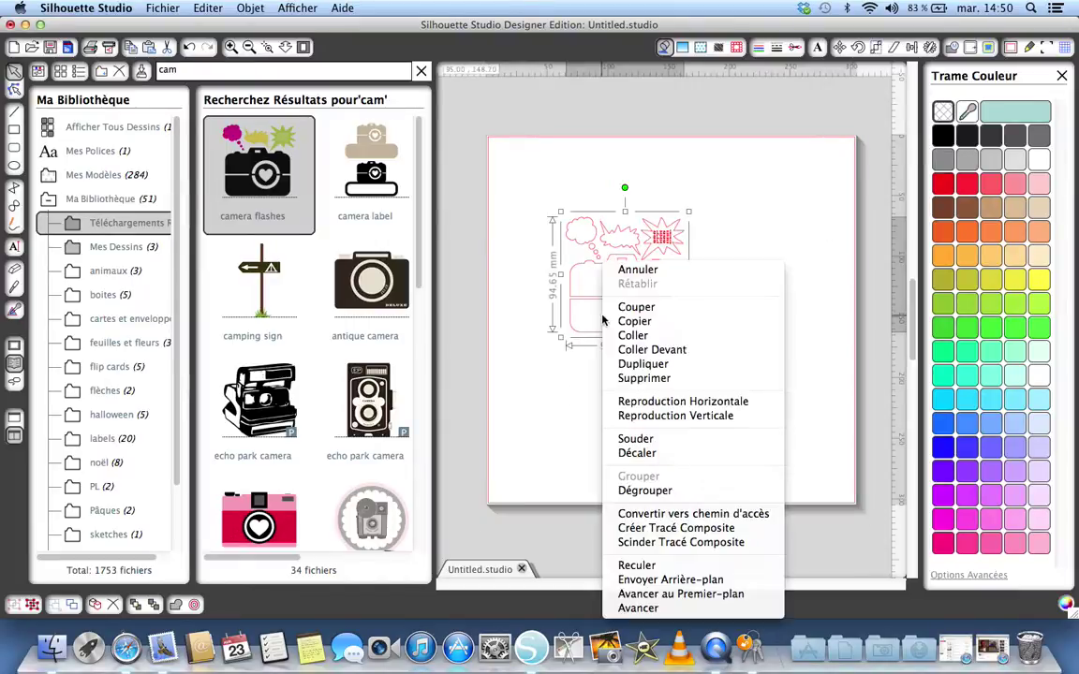
left_click(624, 496)
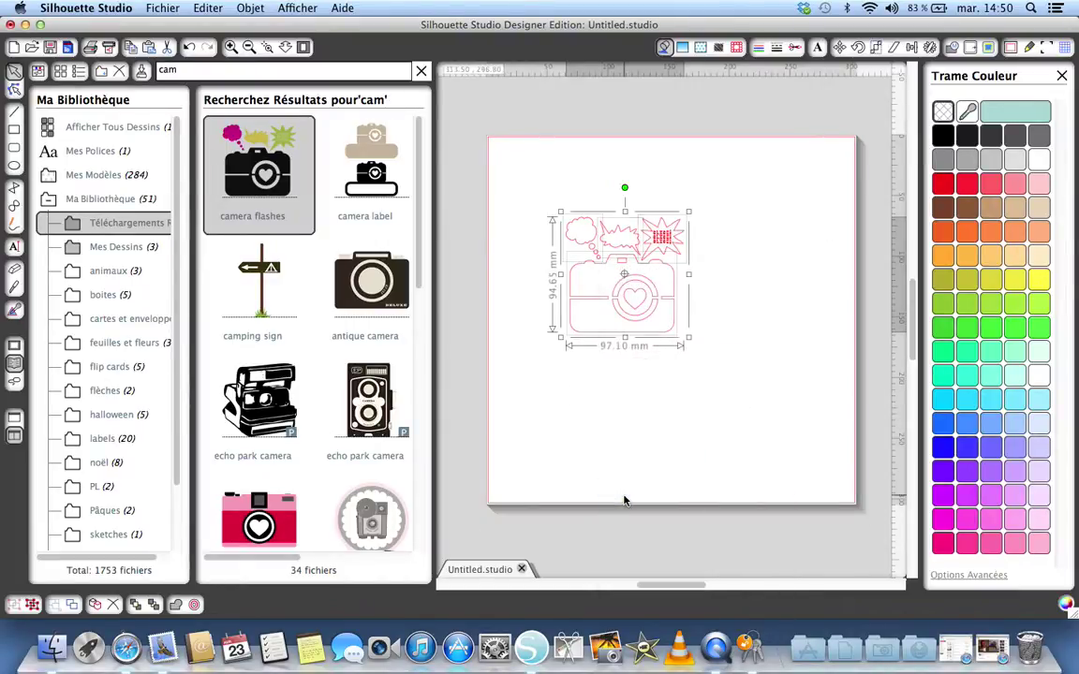
left_click(609, 405)
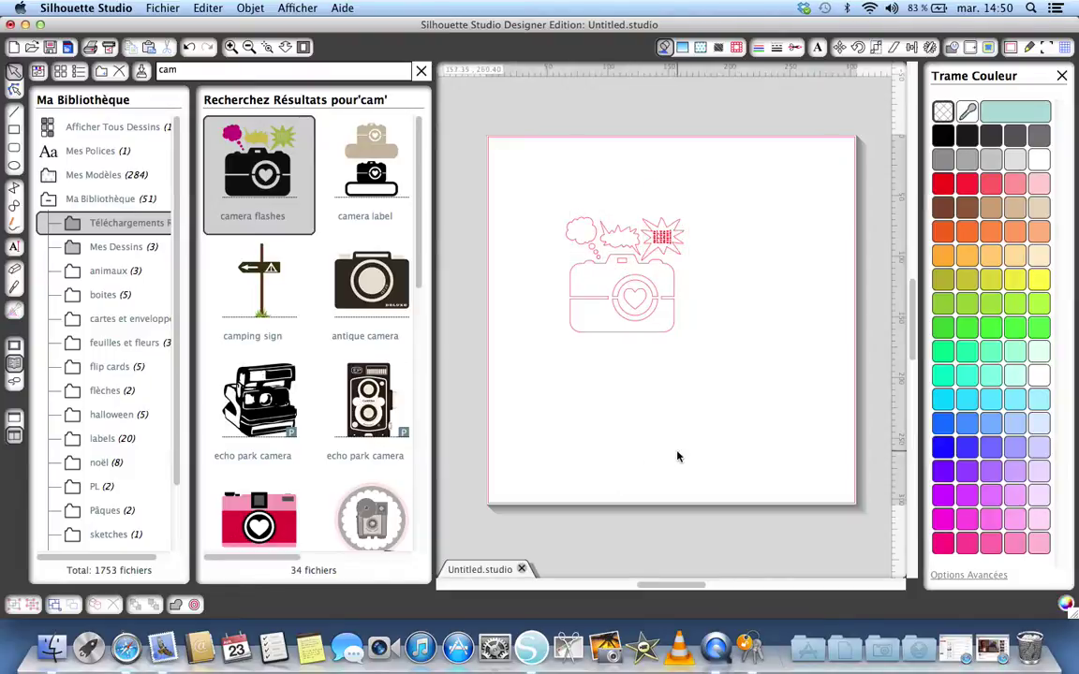
left_click(588, 330)
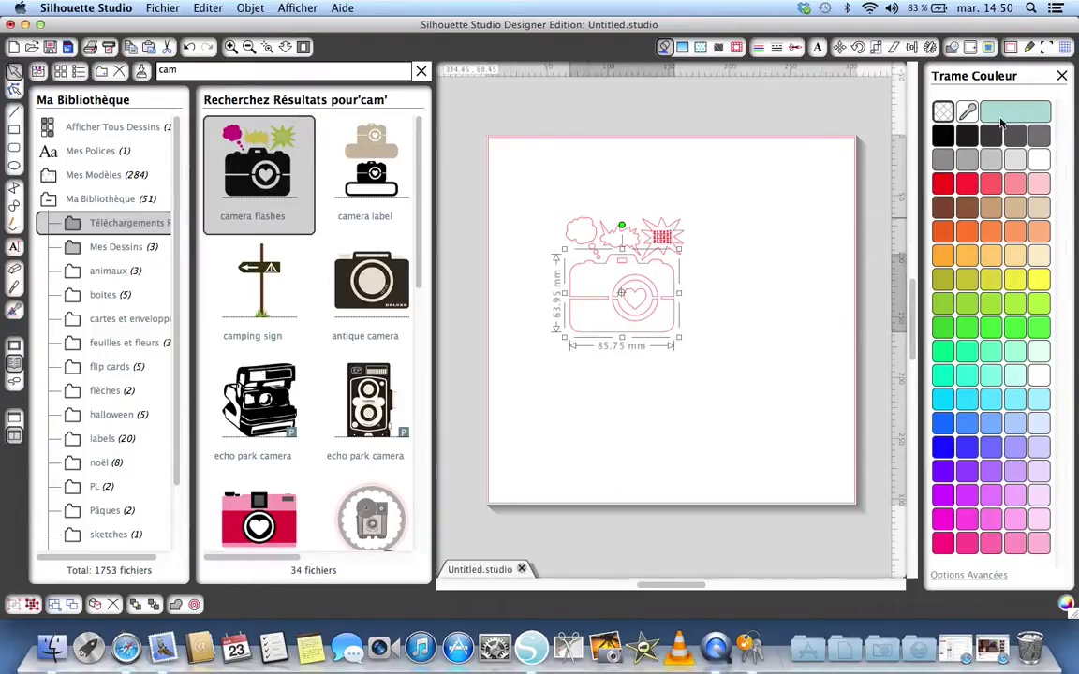
left_click(944, 137)
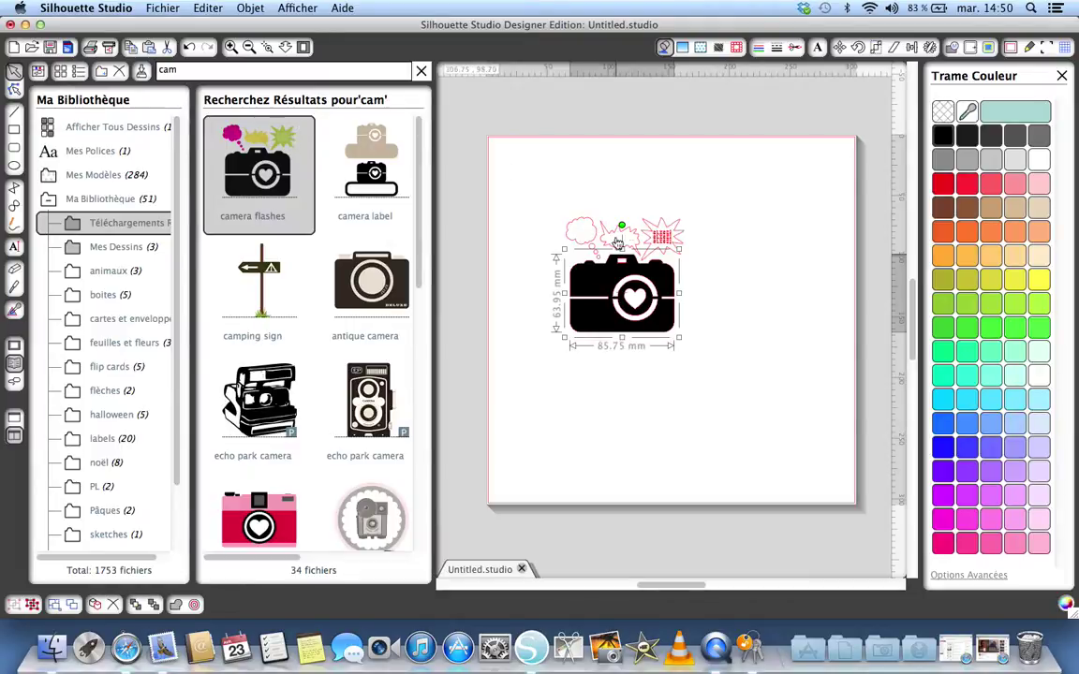
Fill the starburst with green, the middle burst with bright yellow and the thought bubble with magenta.
left_click(662, 231)
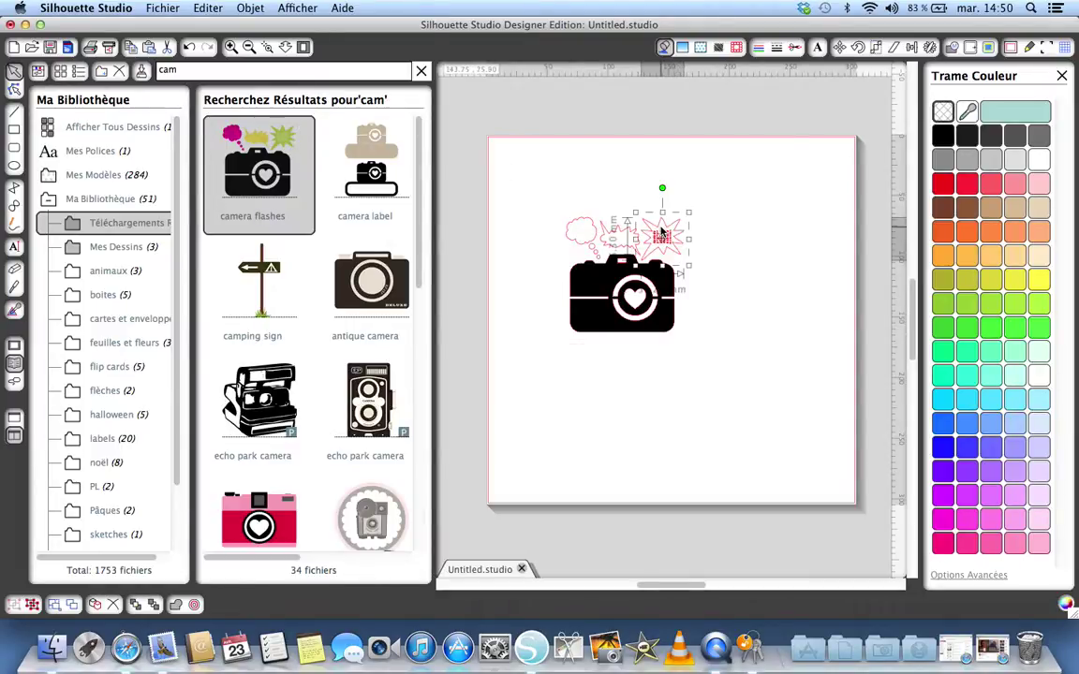
left_click(942, 305)
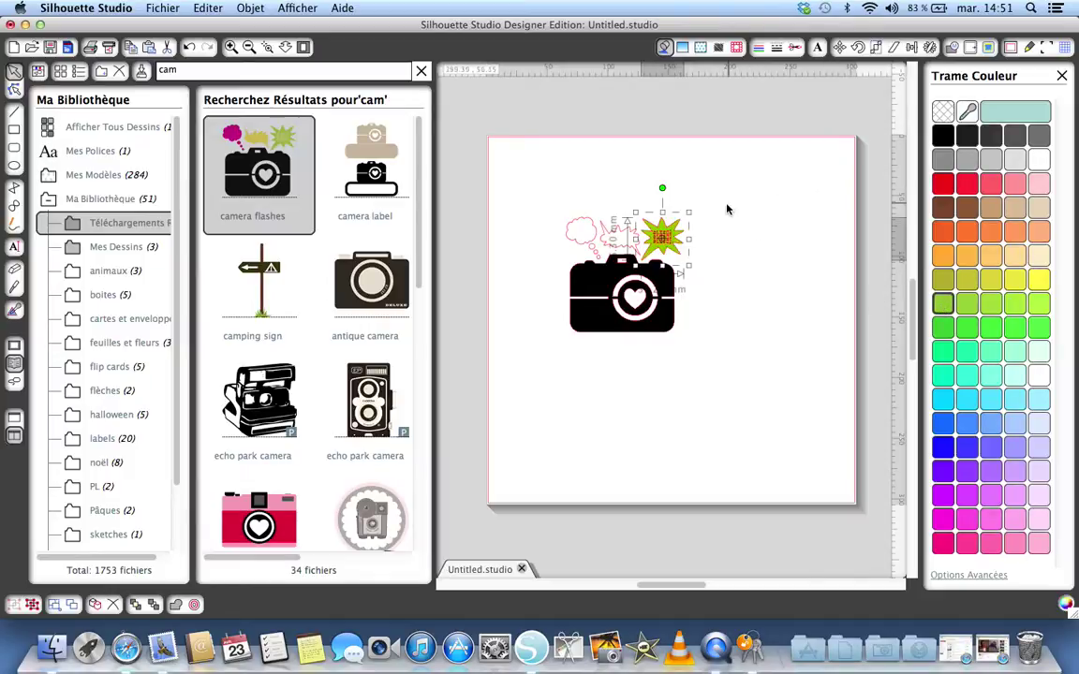
left_click(601, 244)
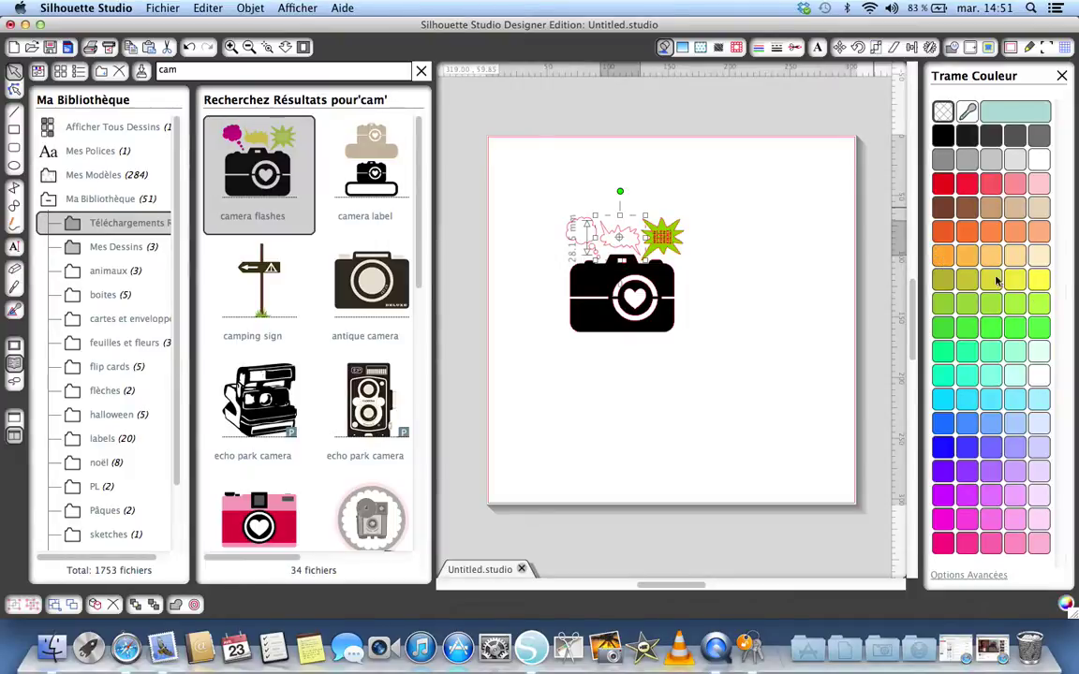
left_click(1038, 281)
left_click(1039, 281)
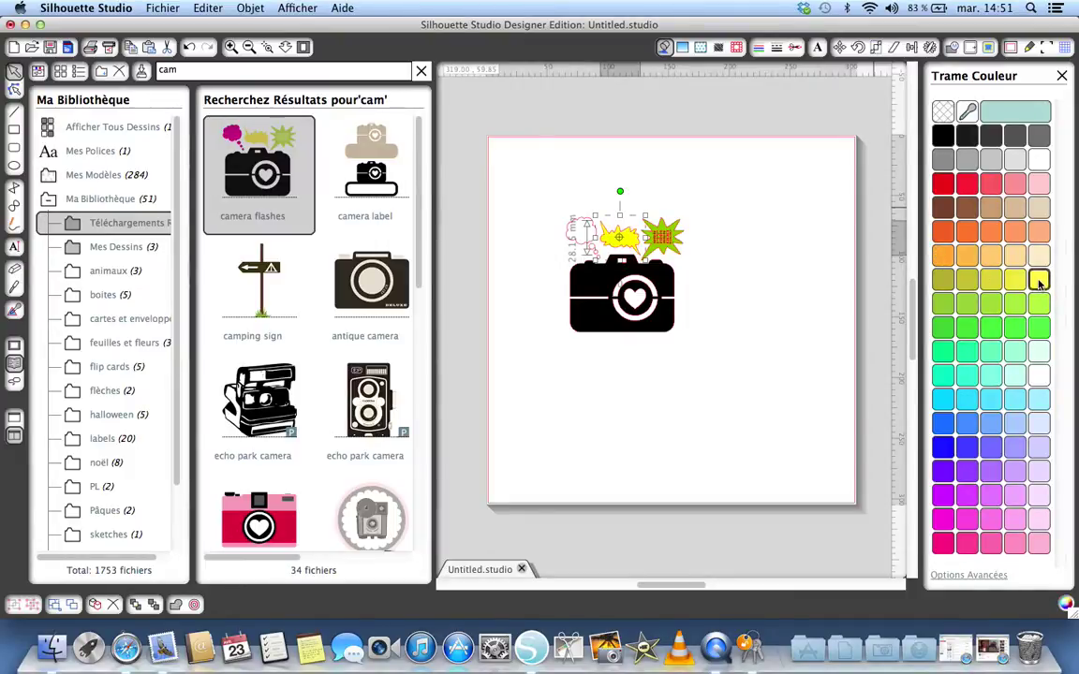
left_click(581, 241)
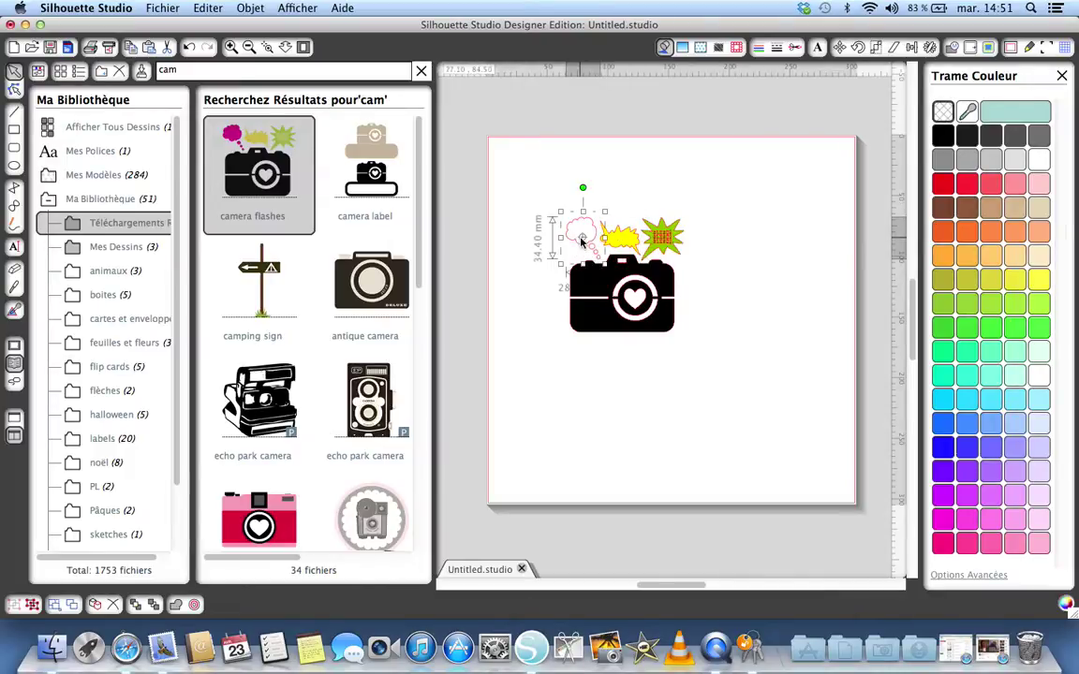
left_click(944, 520)
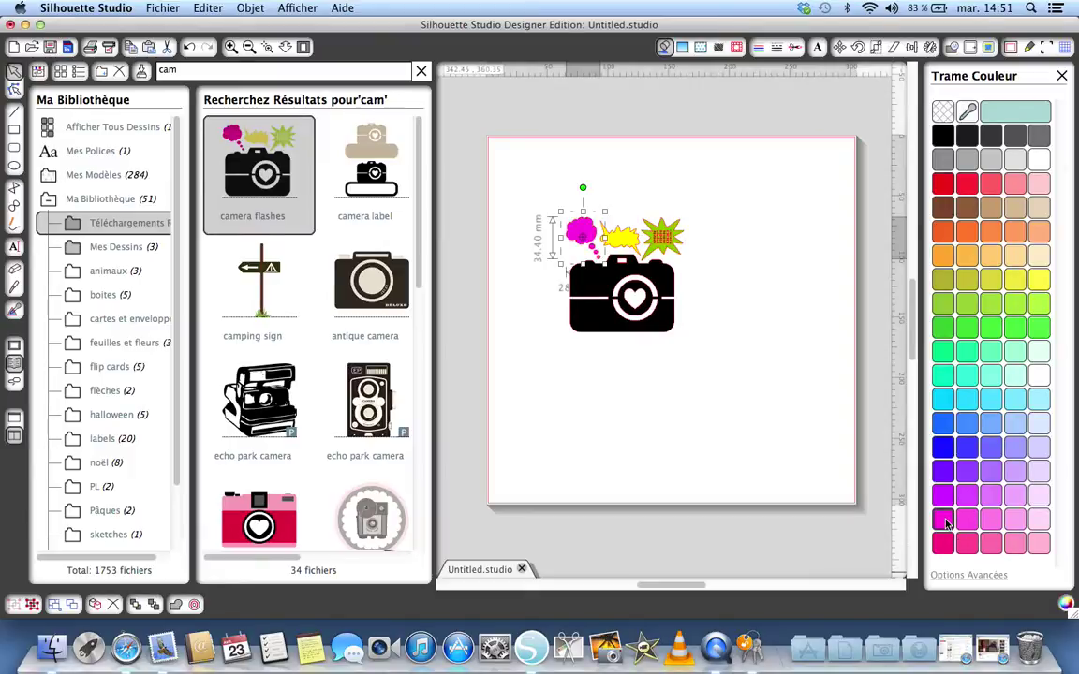
left_click(752, 433)
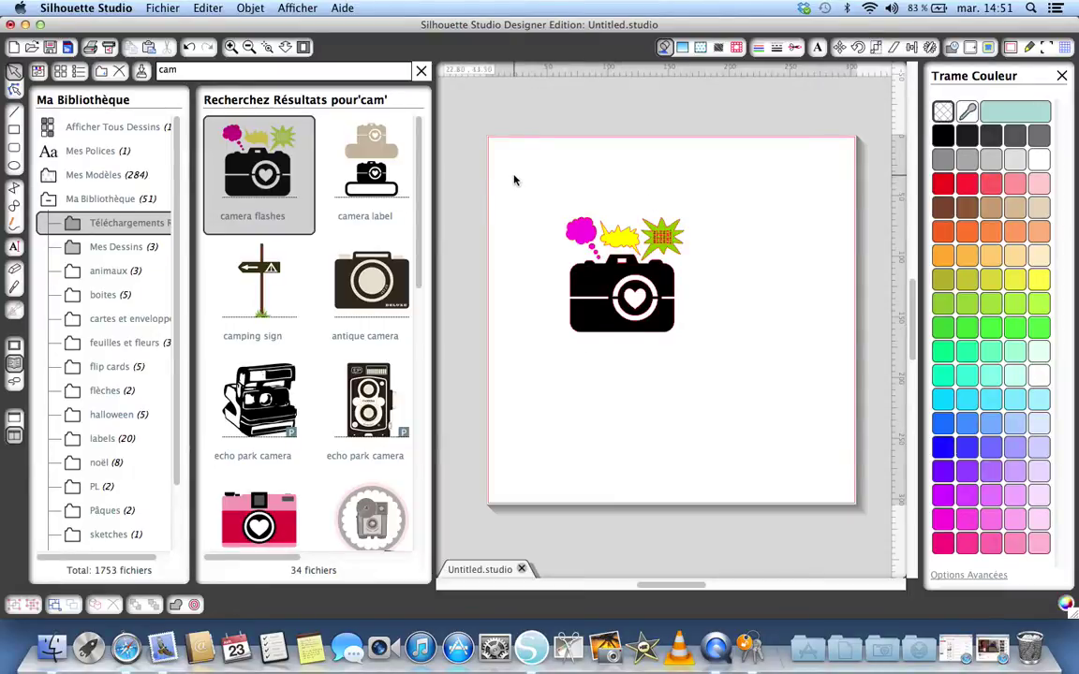
Make the line colour of the camera and all three flash shapes transparent.
left_click_drag(513, 175, 729, 426)
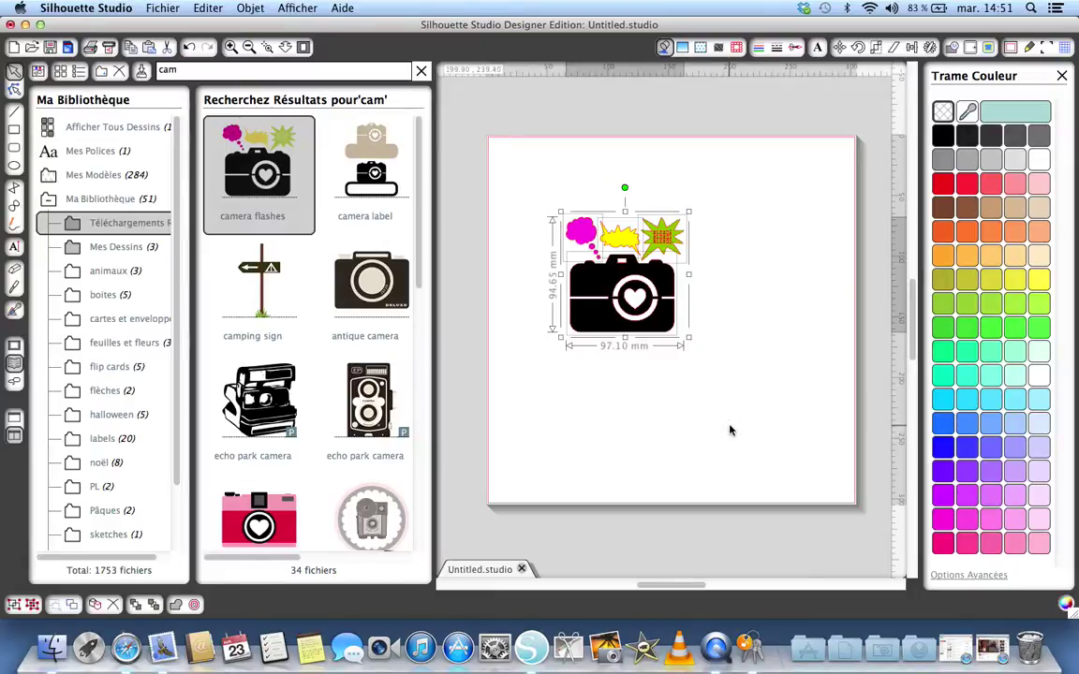
left_click(758, 49)
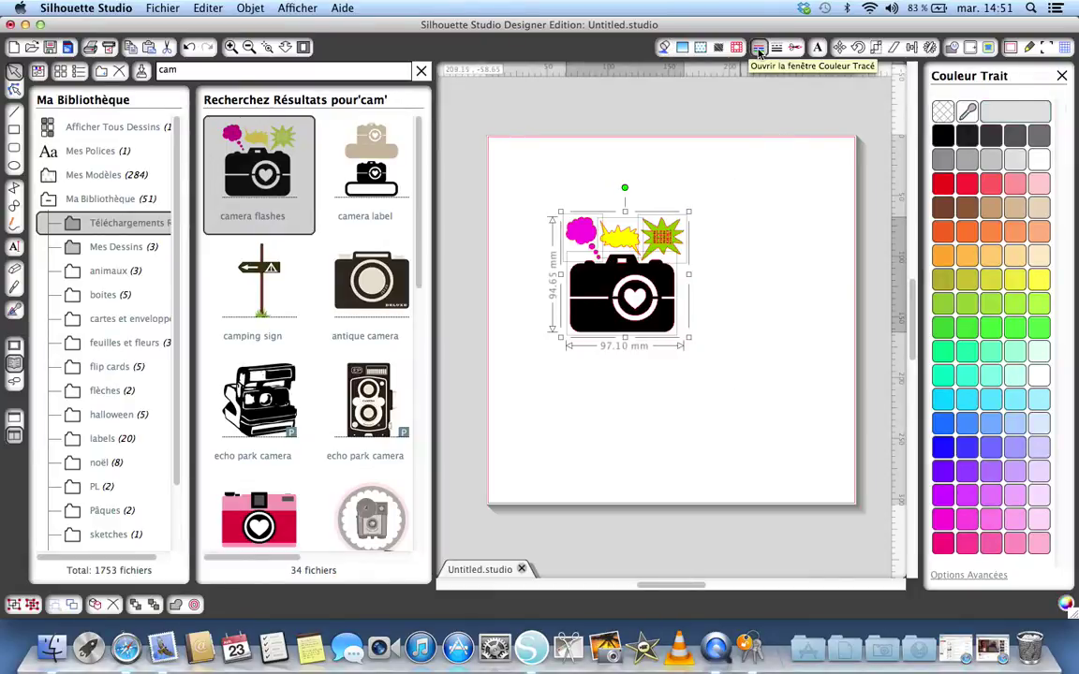
left_click(943, 112)
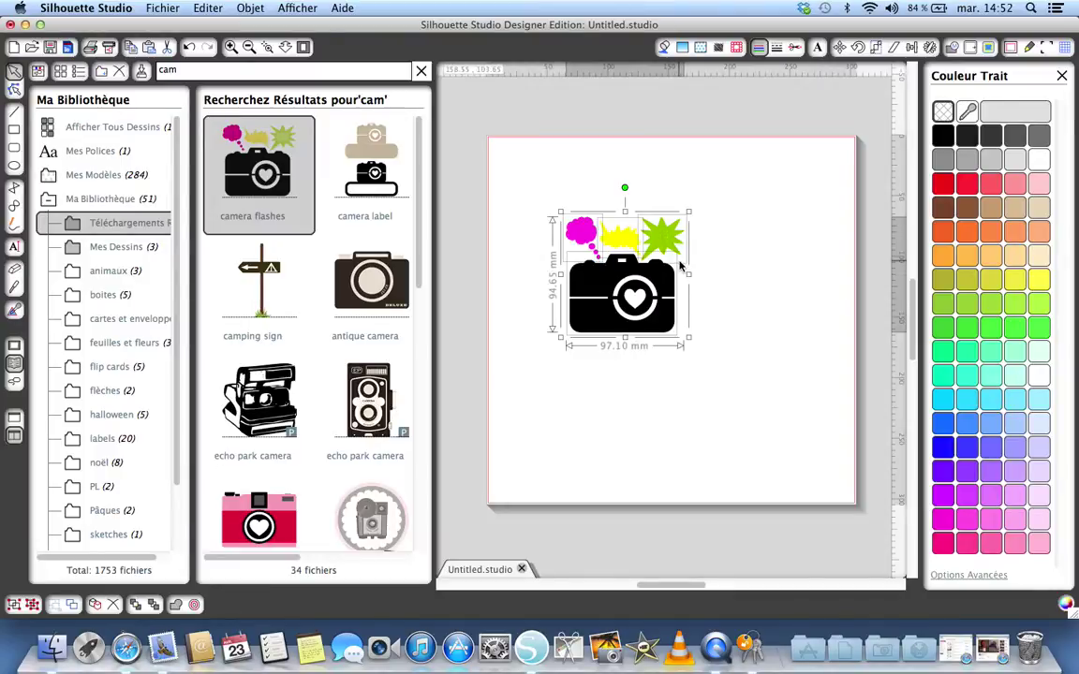
left_click(650, 216)
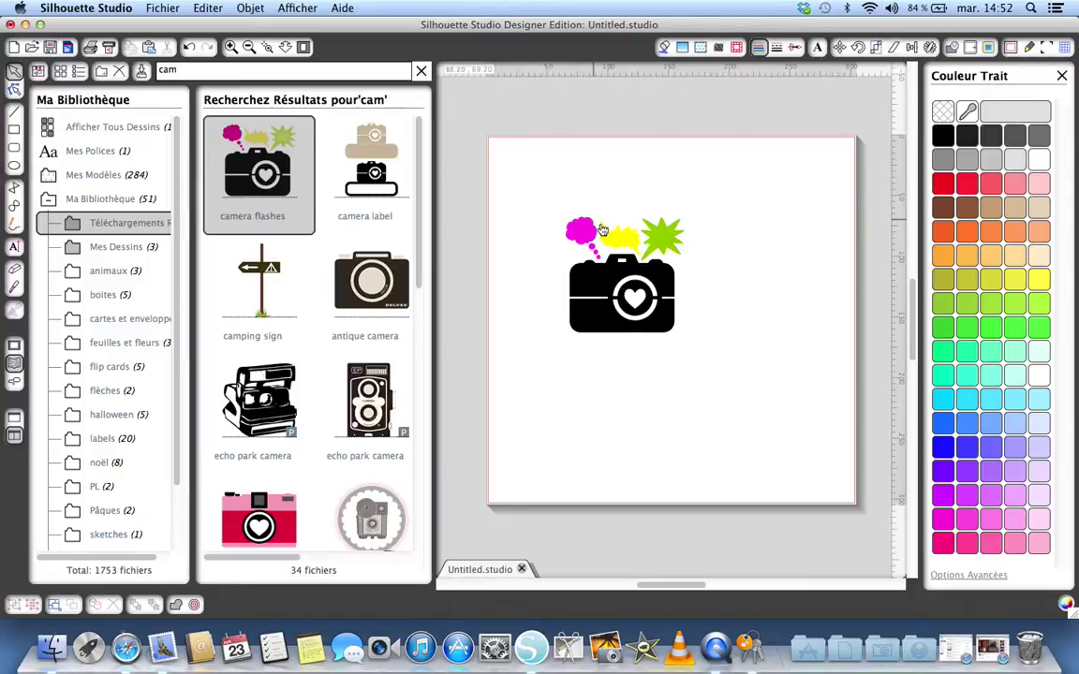
Group the camera with its three flash shapes and move the design closer to the page's centre.
mouse_move(548, 191)
left_mouse_down()
mouse_move(574, 197)
mouse_move(732, 424)
left_mouse_up()
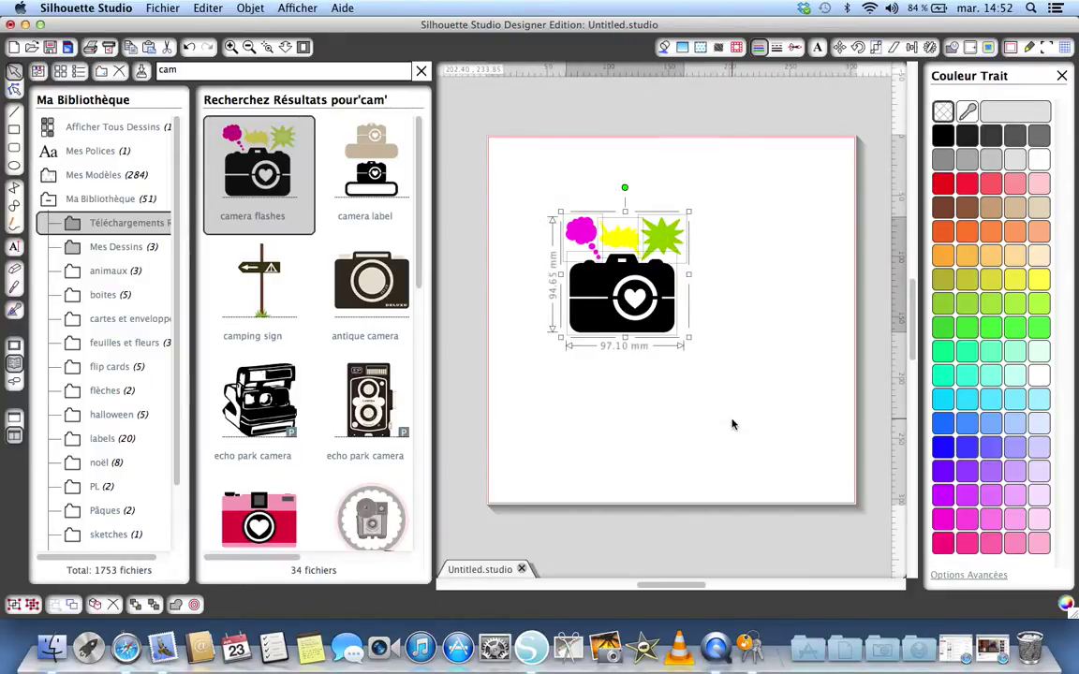
left_click(655, 281)
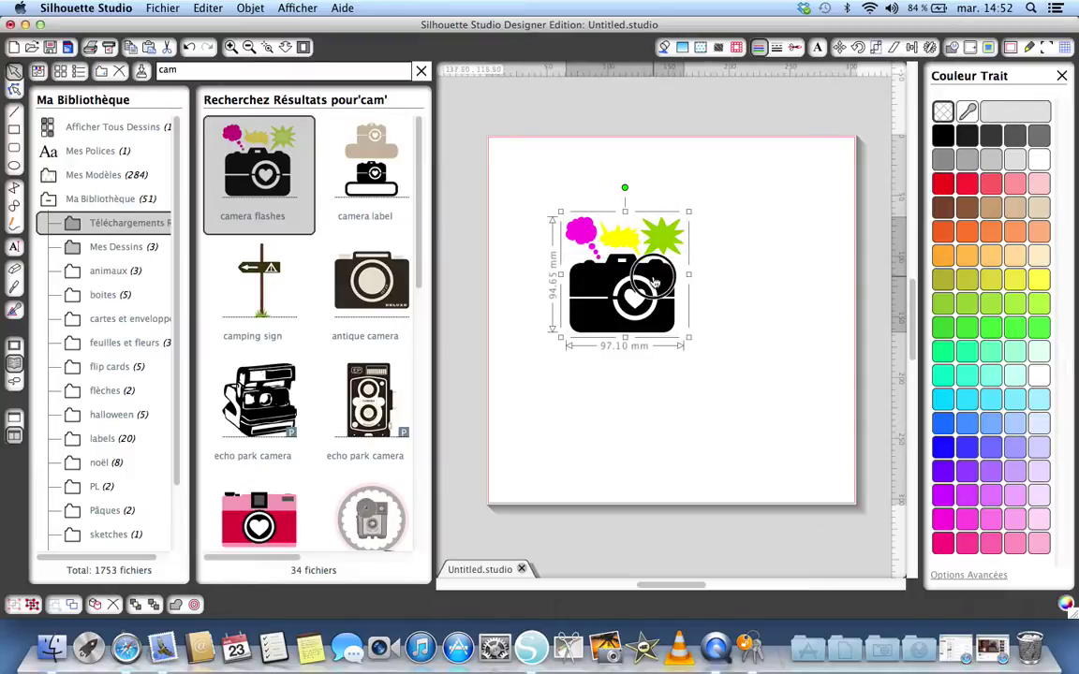
mouse_move(654, 281)
left_mouse_down()
mouse_move(696, 397)
mouse_move(728, 317)
mouse_move(660, 295)
left_mouse_up()
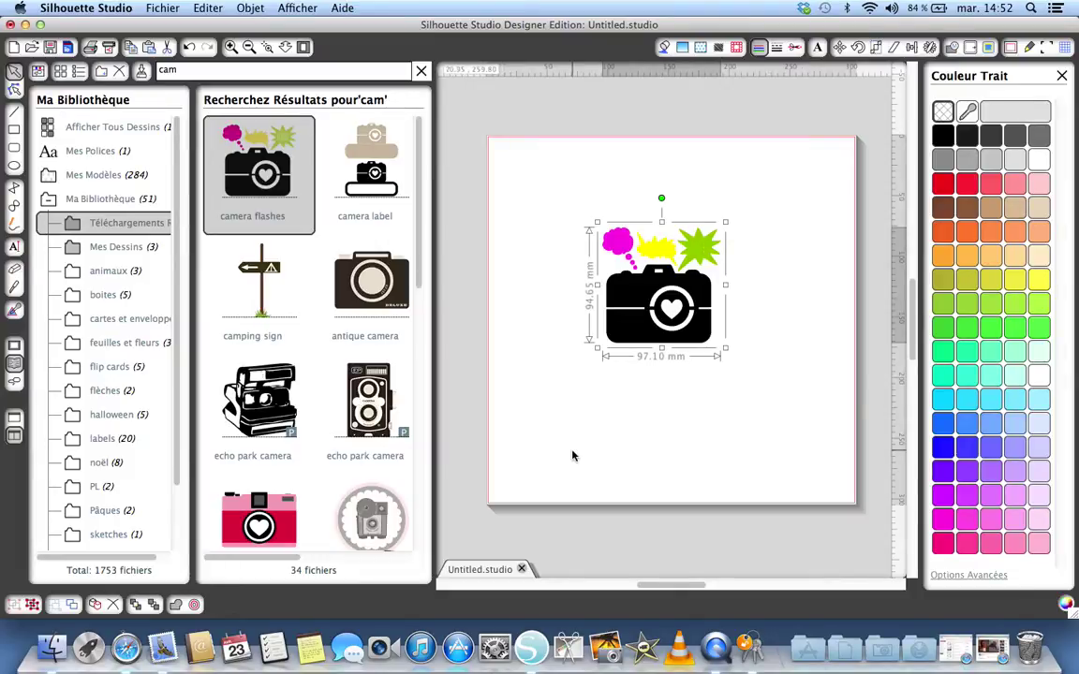
Close the library and draw a rectangle about 154 × 178 mm around the camera design.
left_click(423, 72)
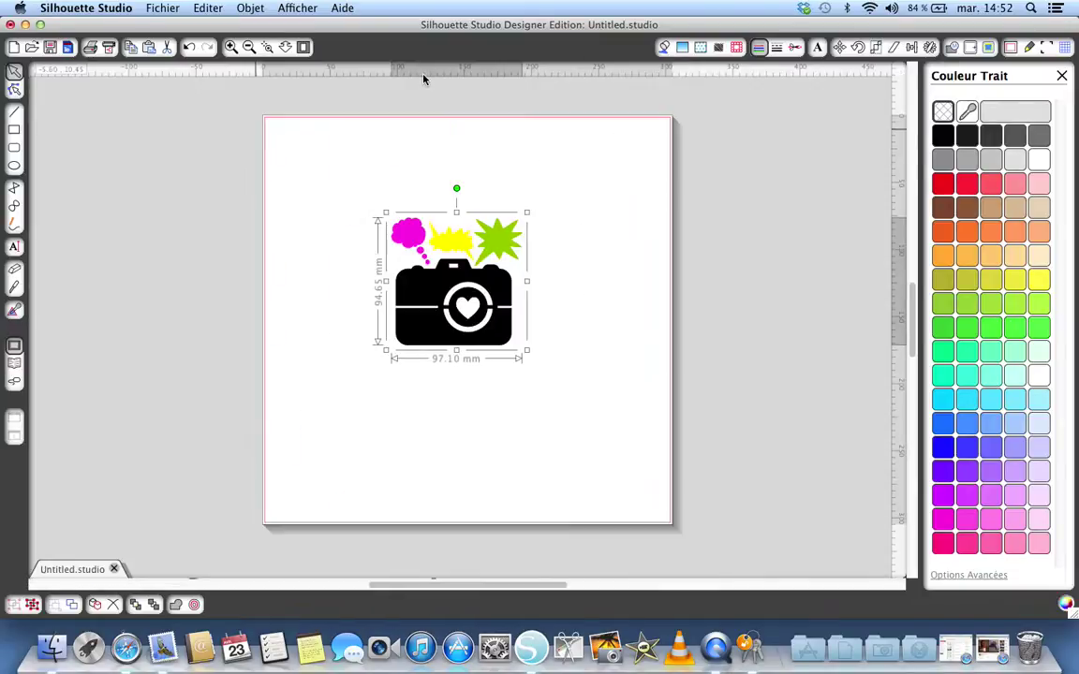
left_click(15, 131)
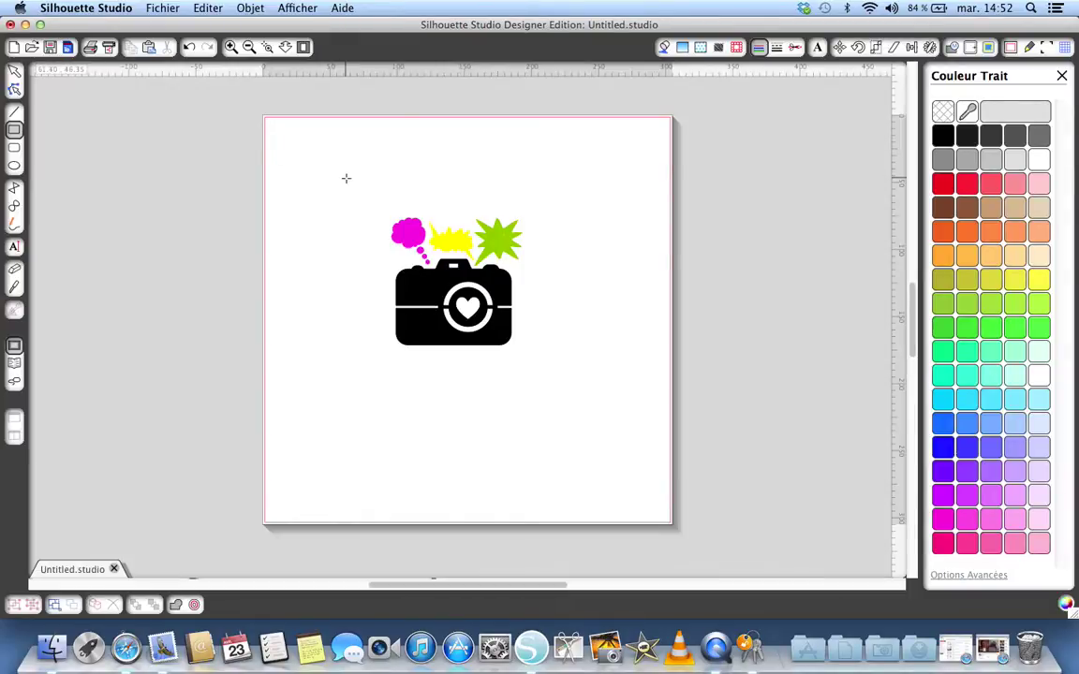
mouse_move(364, 181)
left_mouse_down()
mouse_move(578, 294)
mouse_move(571, 418)
left_mouse_up()
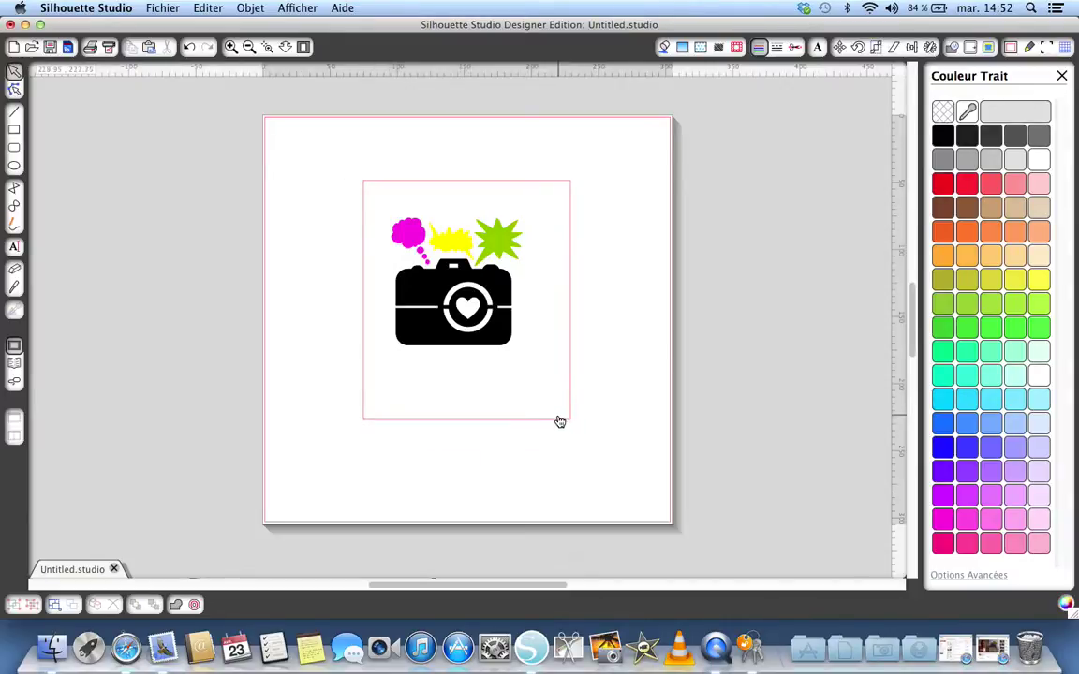
left_click(560, 424)
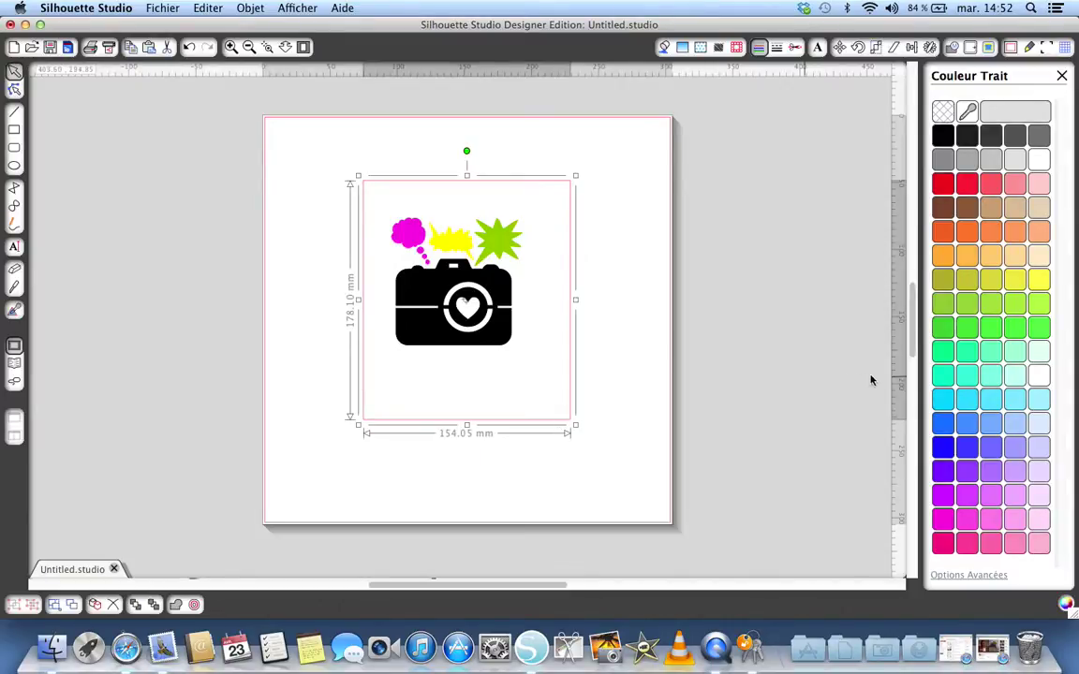
Resize the rectangle to 100 mm wide by 150 mm high and move the camera design down inside it.
left_click(876, 48)
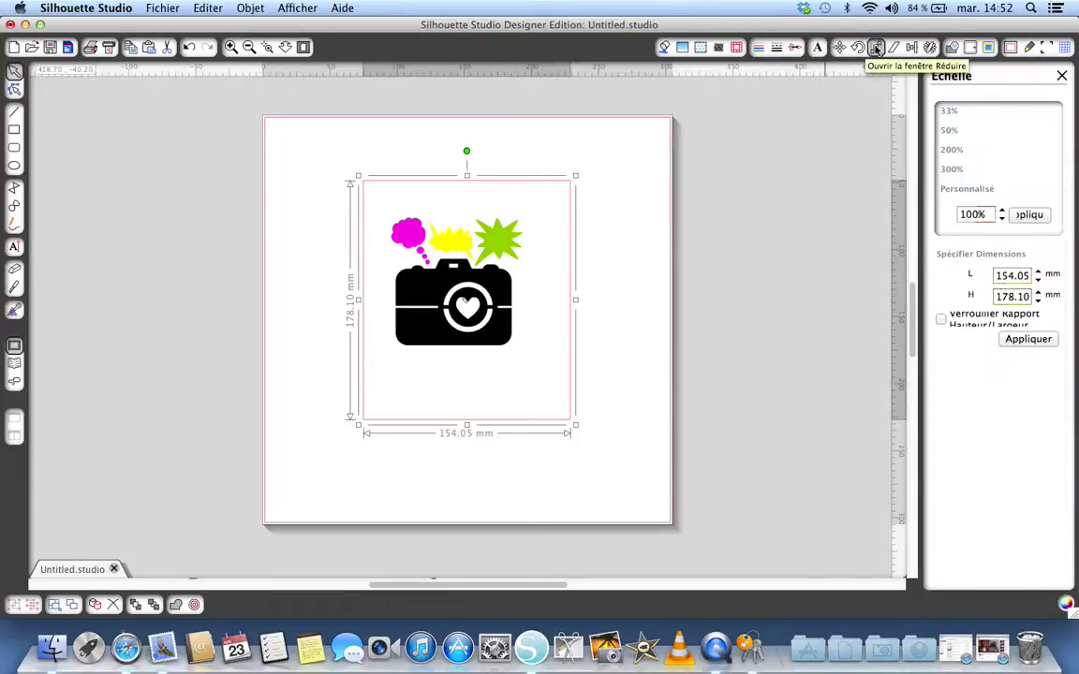
double_click(1030, 275)
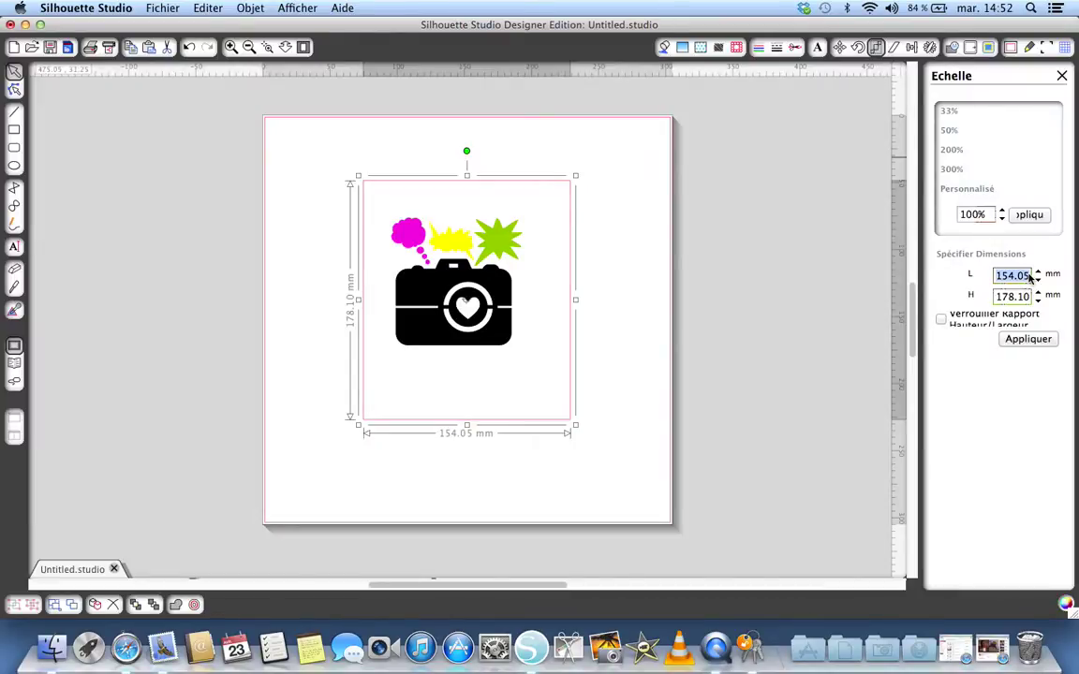
type("100")
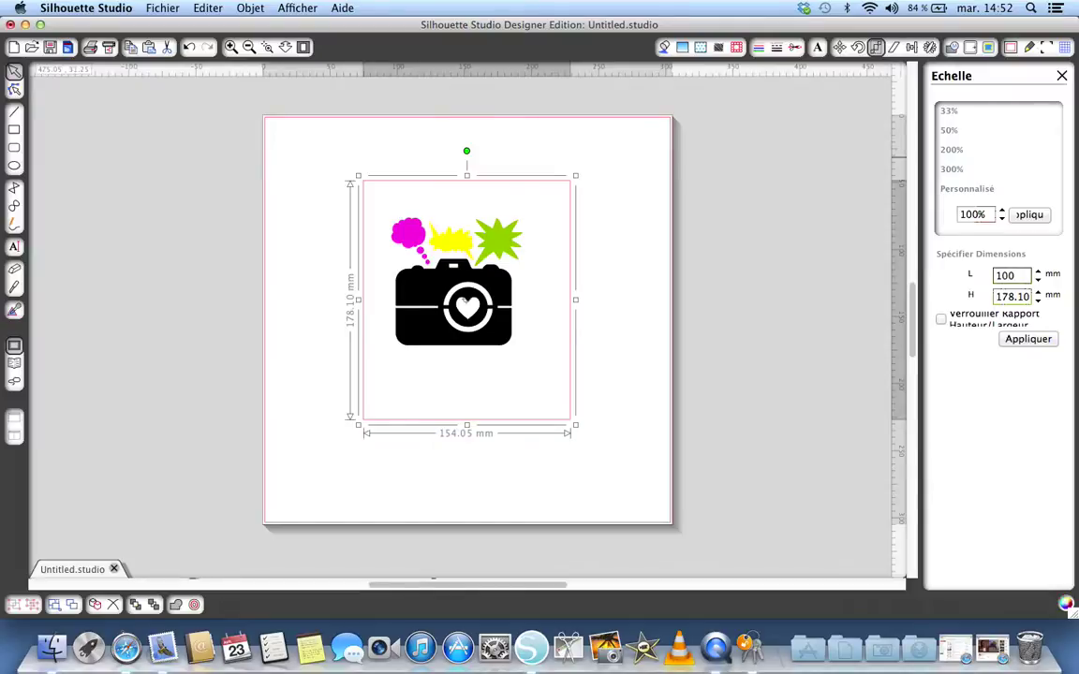
double_click(1023, 298)
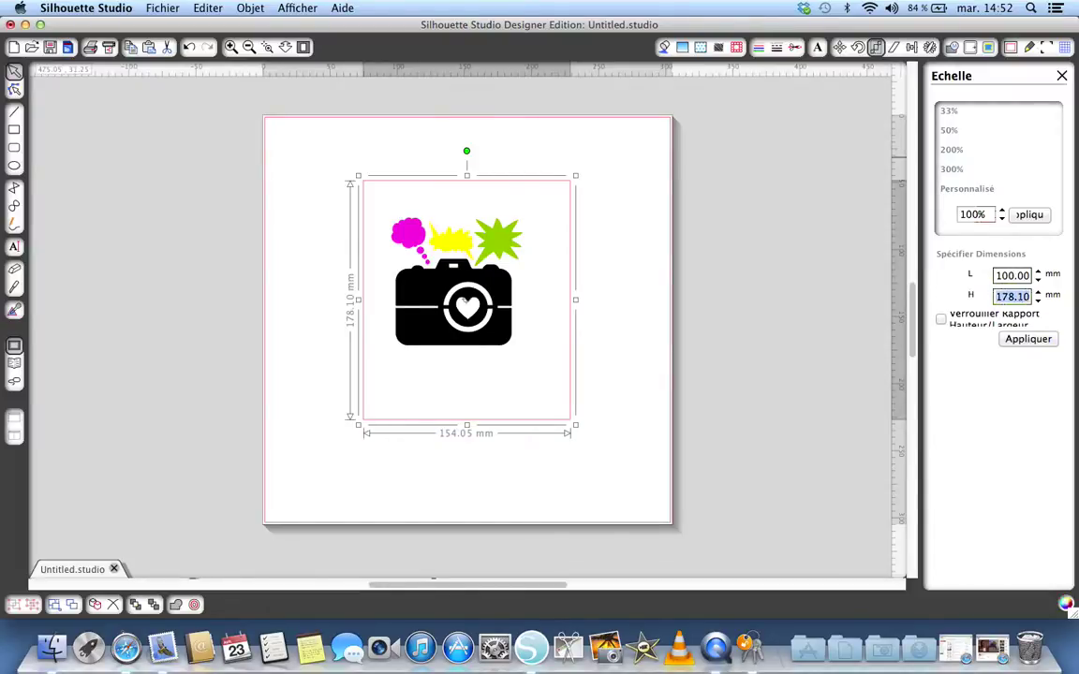
type("150")
left_click(1020, 341)
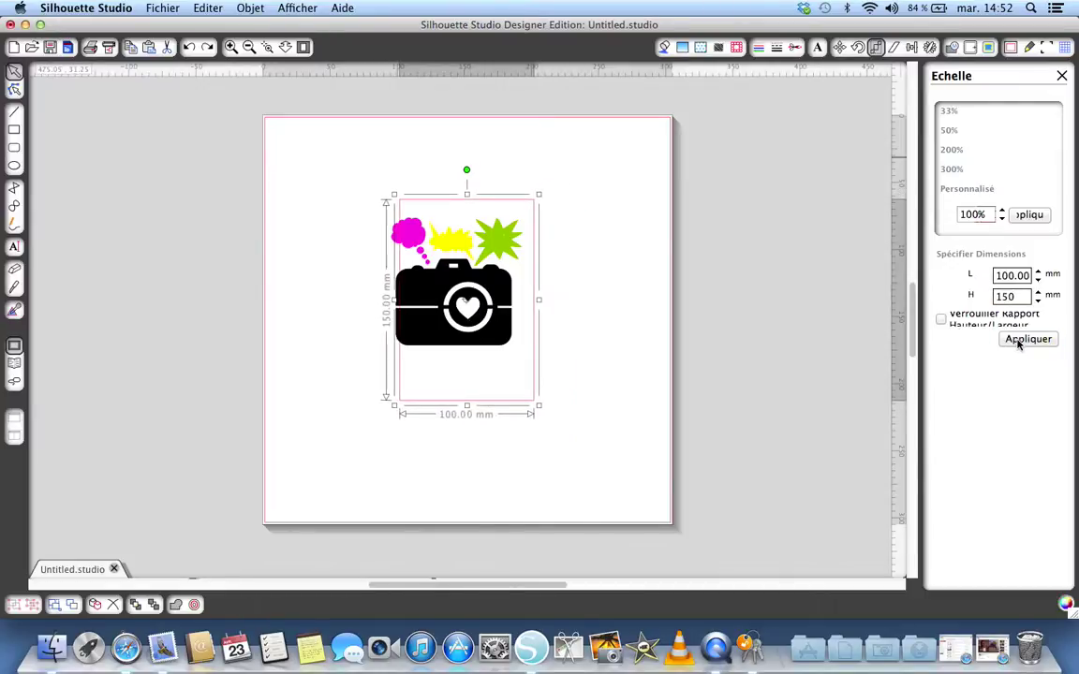
left_click(455, 283)
left_click_drag(455, 283, 466, 325)
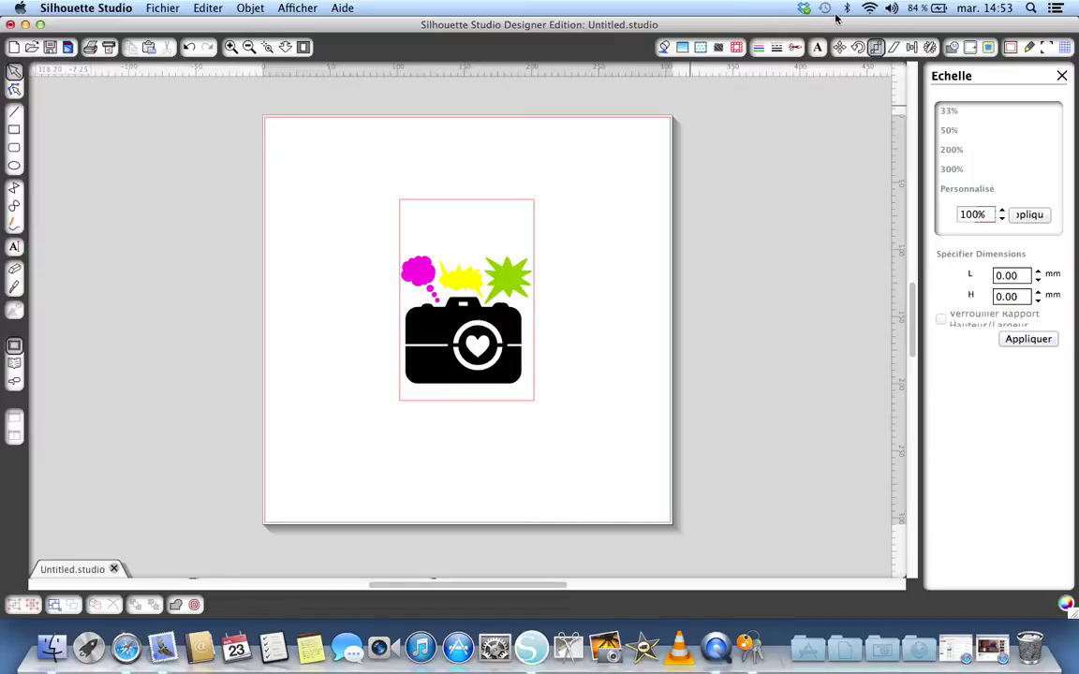
Check the cut lines of the design and move the rectangle off the camera, across the page's left edge.
left_click(796, 49)
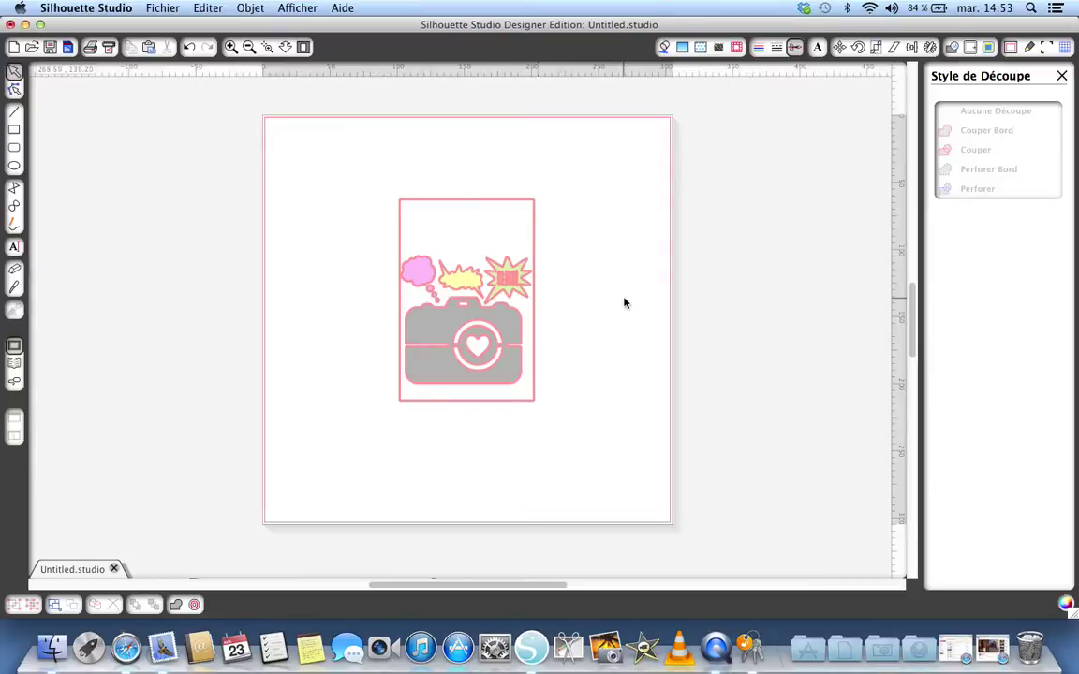
left_click(1010, 49)
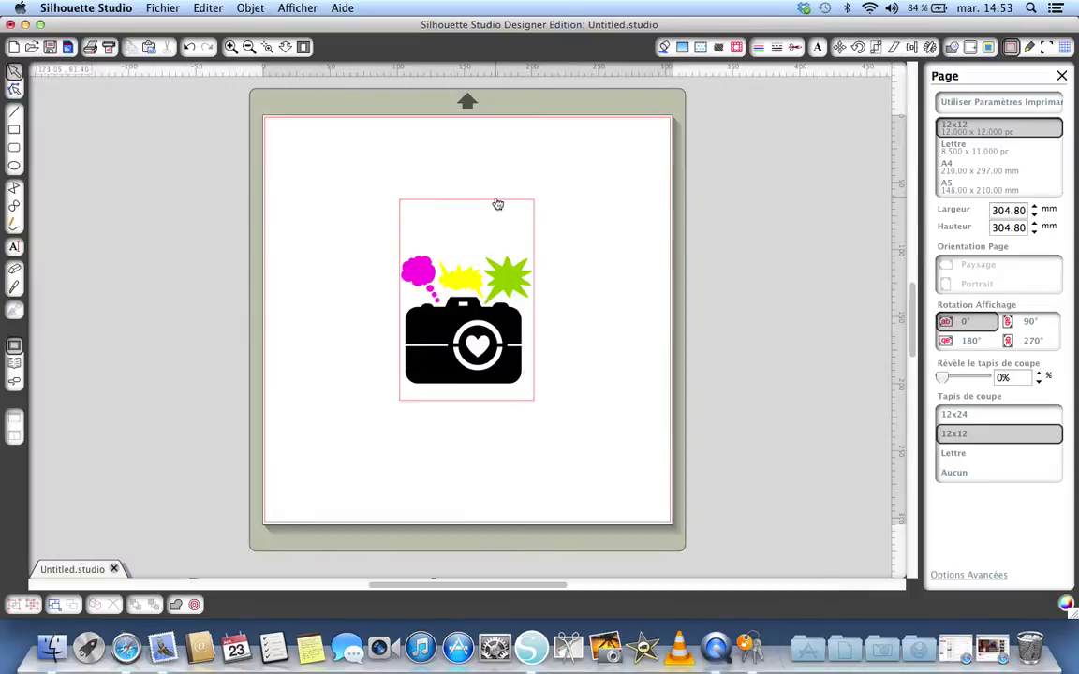
left_click_drag(496, 205, 296, 199)
left_click(359, 198)
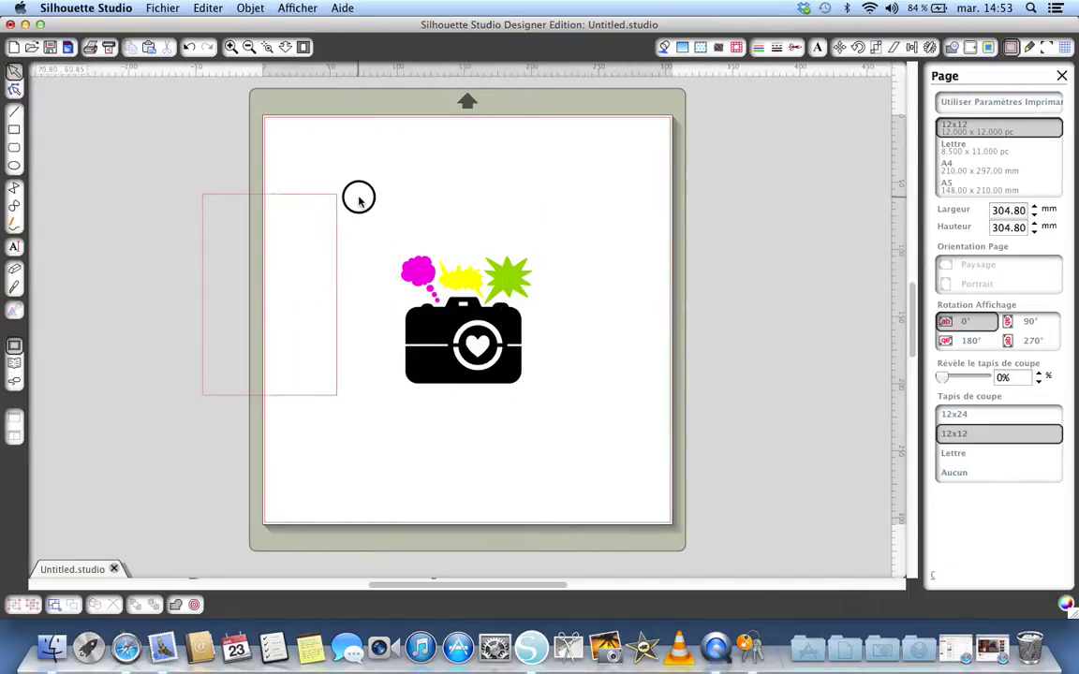
Set the cut style of the grouped camera design to Aucune Découpe.
left_click_drag(371, 199, 573, 474)
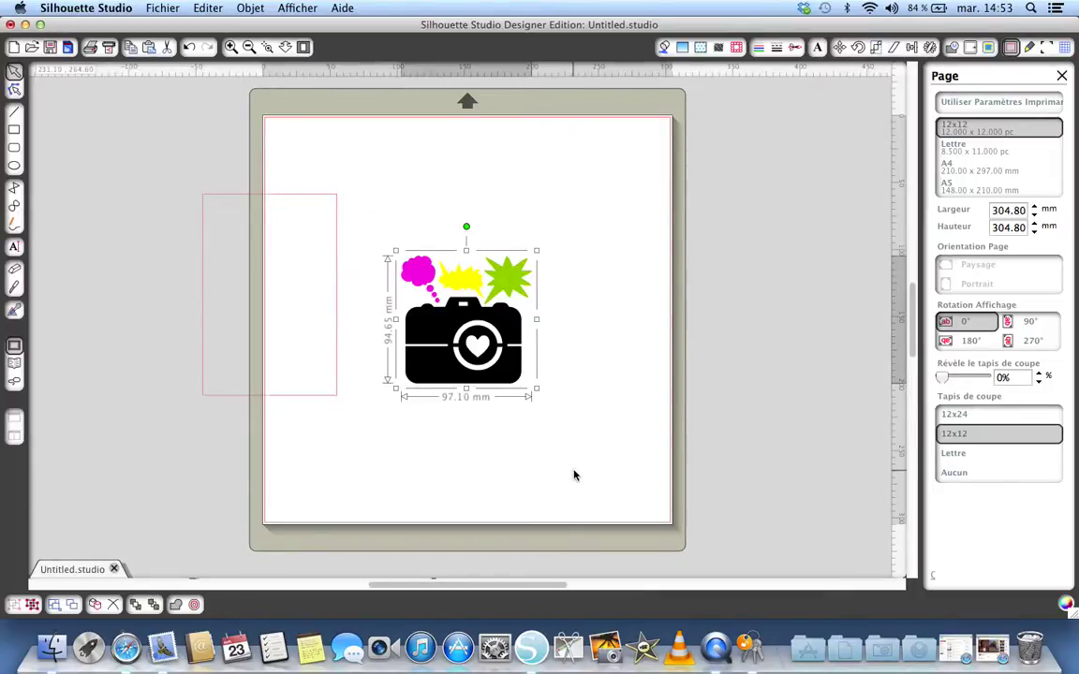
left_click(795, 47)
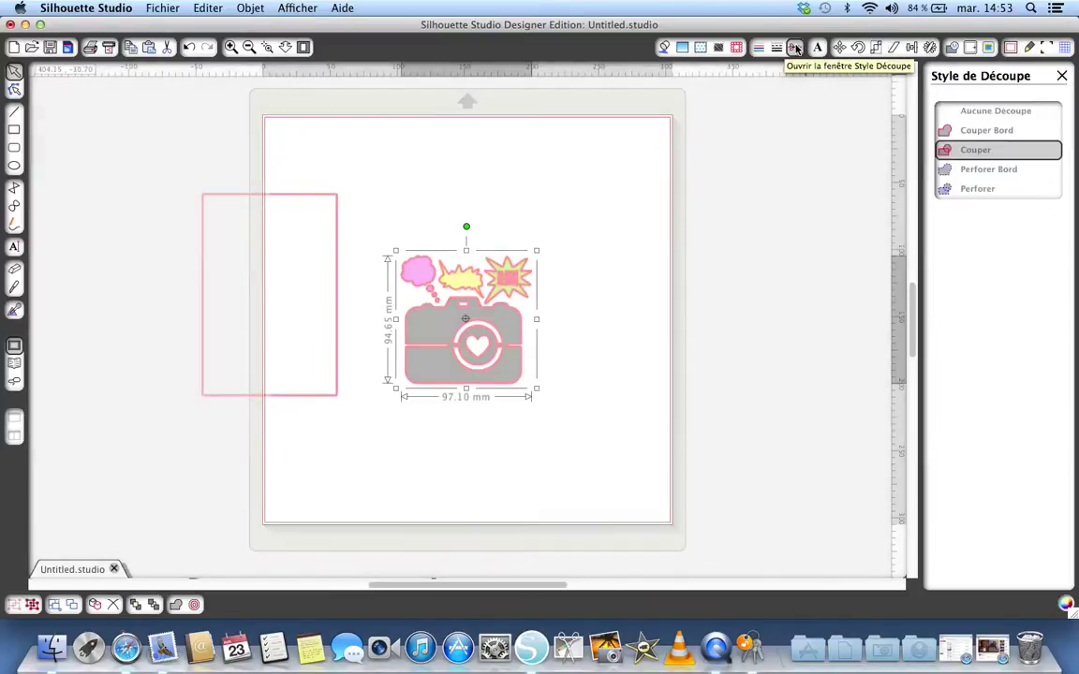
left_click(1020, 112)
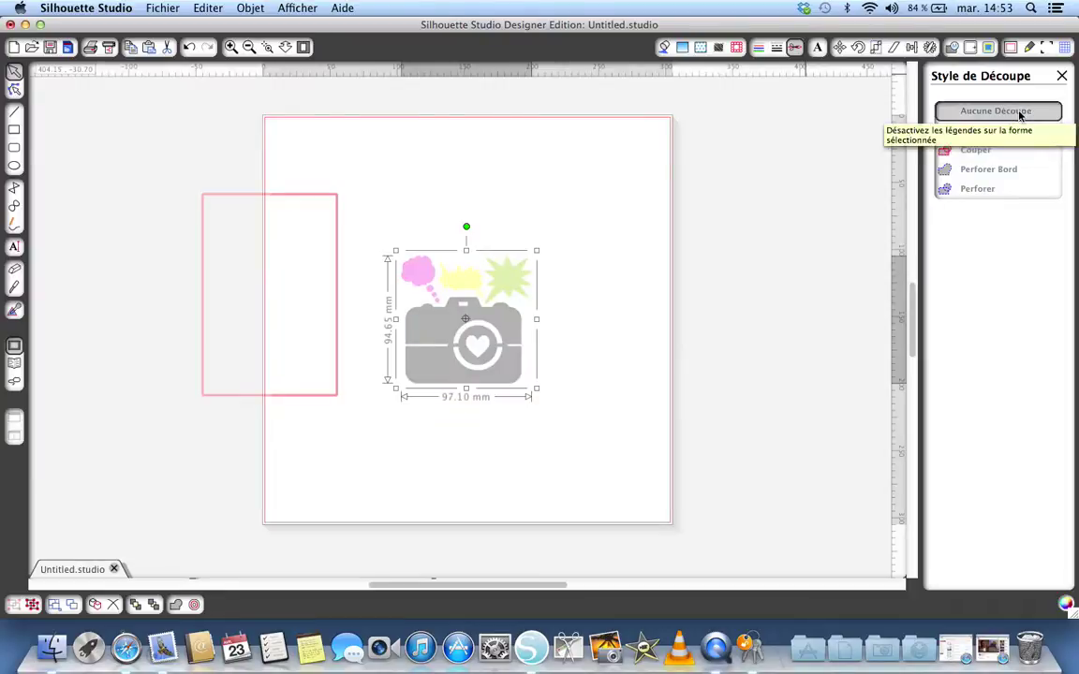
left_click(1010, 48)
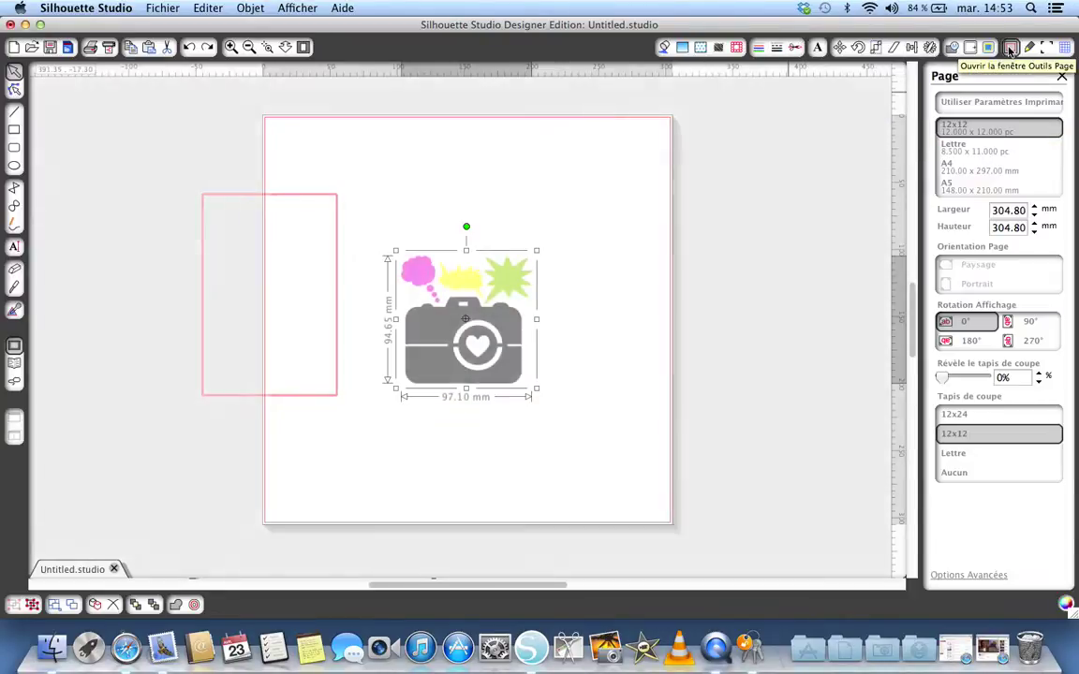
Scale the camera design down to about 78 × 76 mm and move the rectangle back around it, with free space above the flashes.
left_click(286, 198)
left_click_drag(287, 198, 258, 202)
left_click(369, 200)
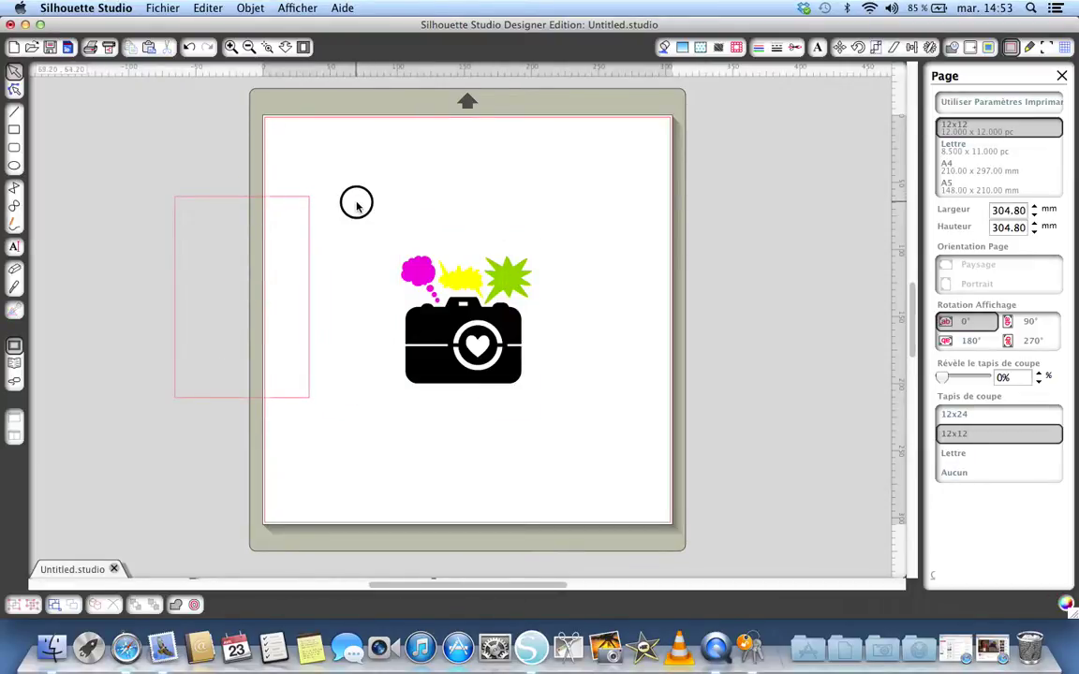
left_click_drag(356, 203, 586, 468)
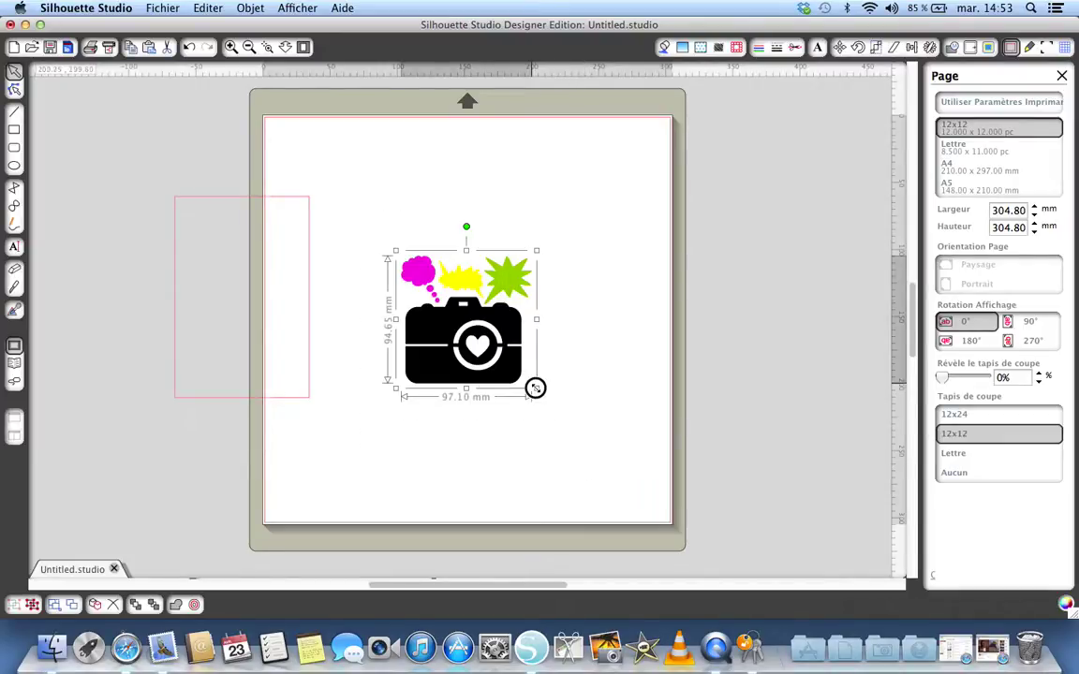
left_click_drag(535, 388, 511, 365)
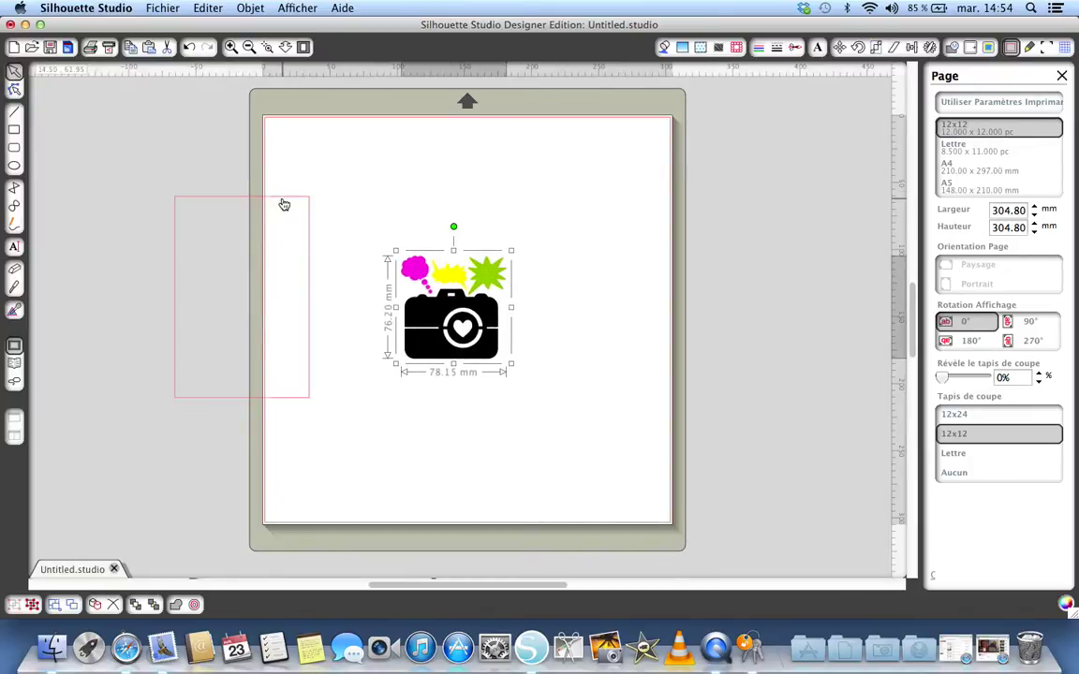
mouse_move(284, 203)
left_mouse_down()
mouse_move(381, 216)
mouse_move(512, 203)
mouse_move(496, 194)
mouse_move(495, 172)
left_mouse_up()
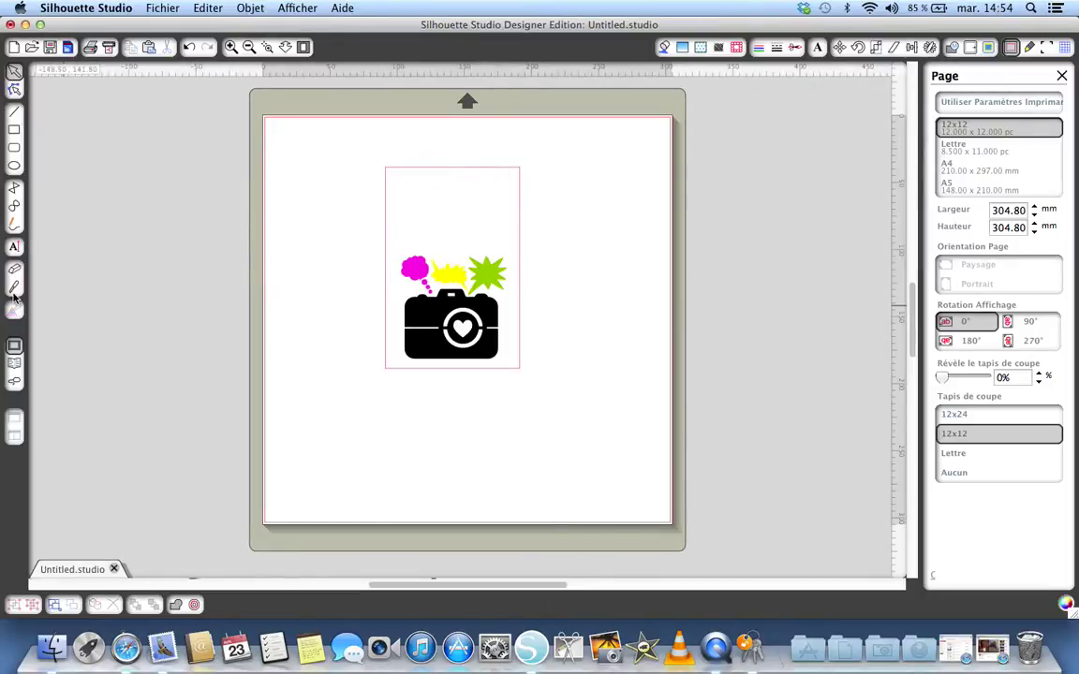
Add the text "Clic clac" in Arial 72 pt above the flash shapes.
left_click(15, 249)
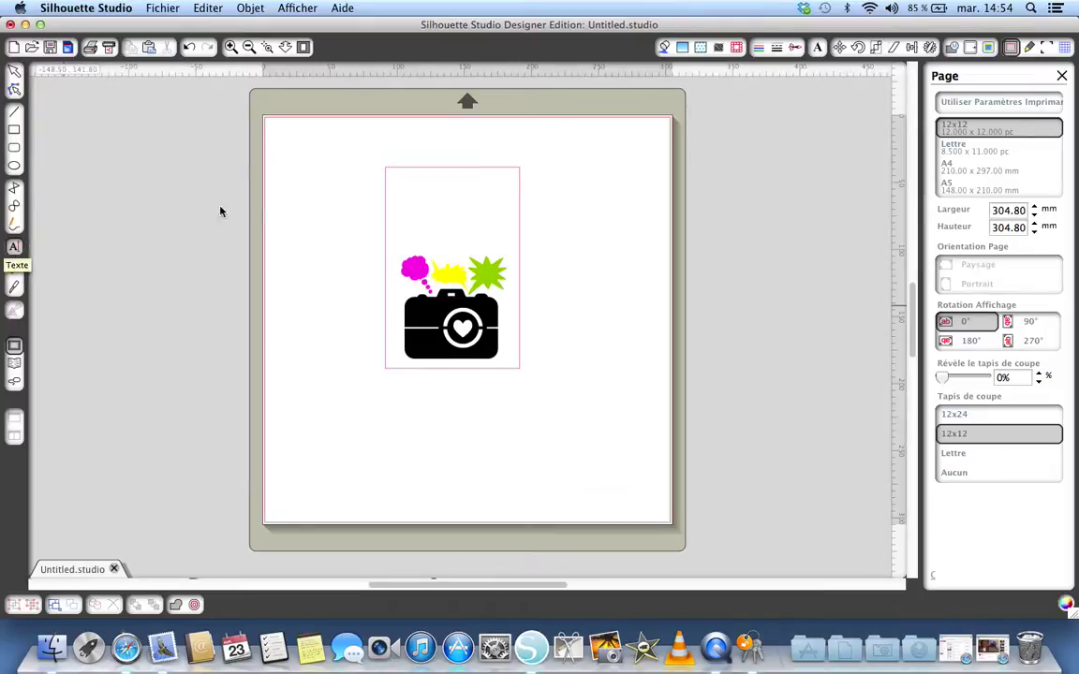
left_click(406, 221)
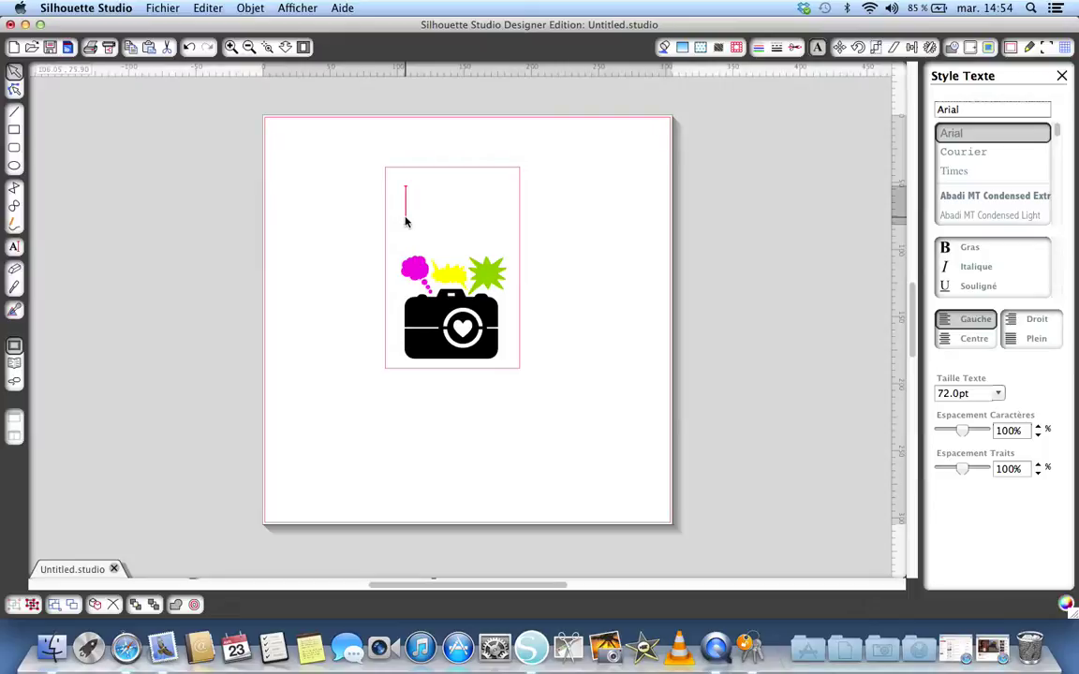
type("Cl")
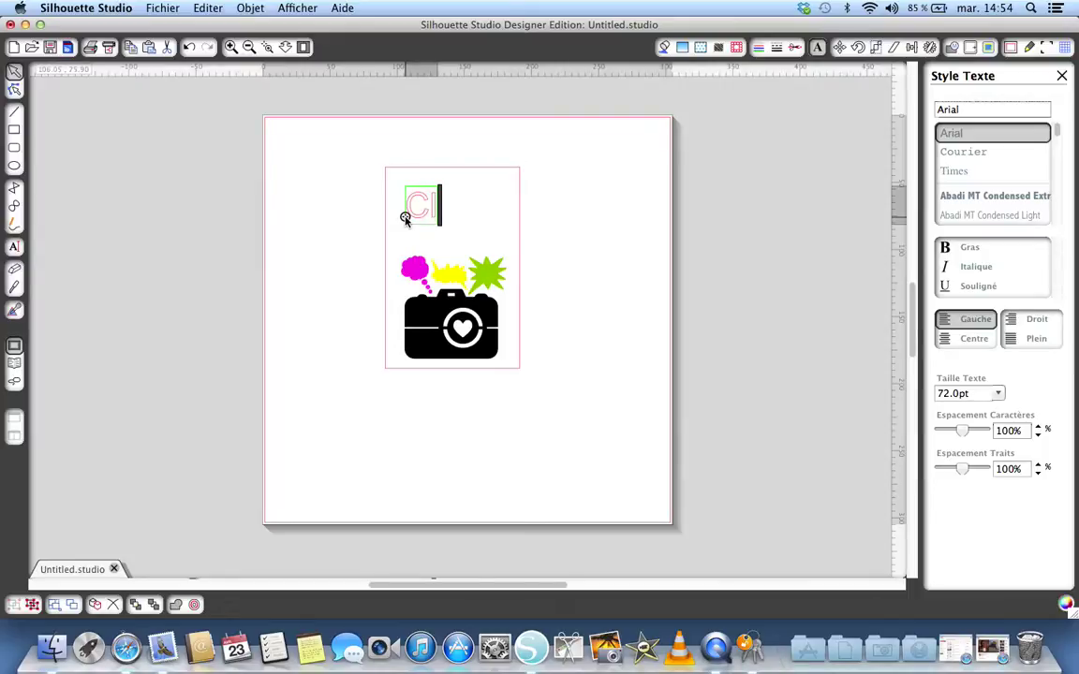
type("ic")
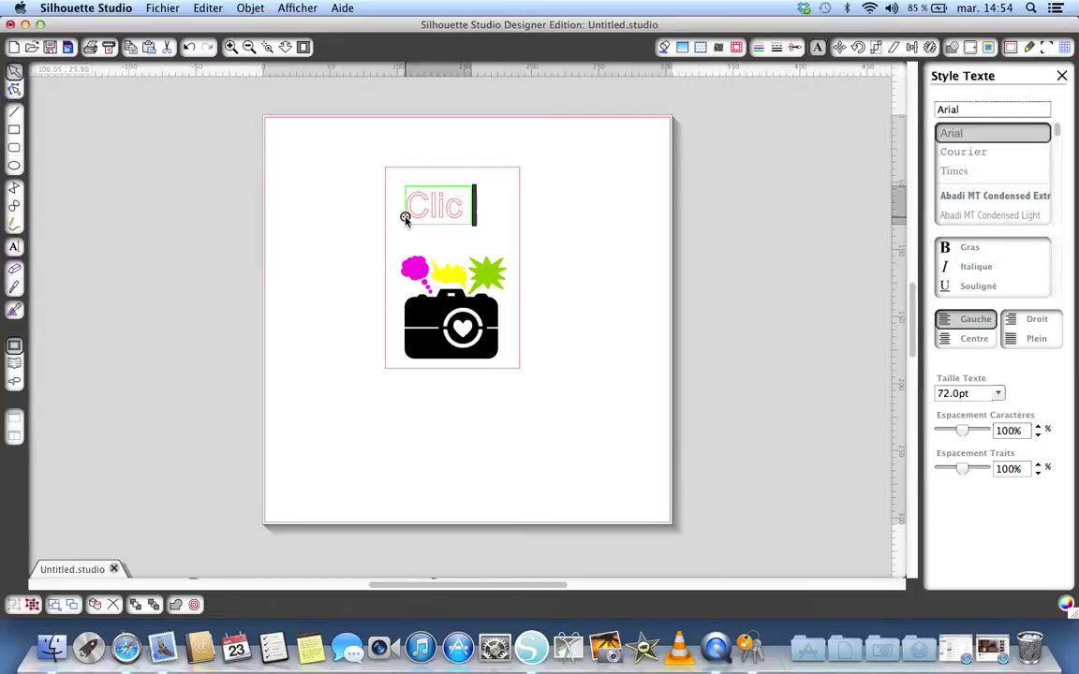
type(" clac")
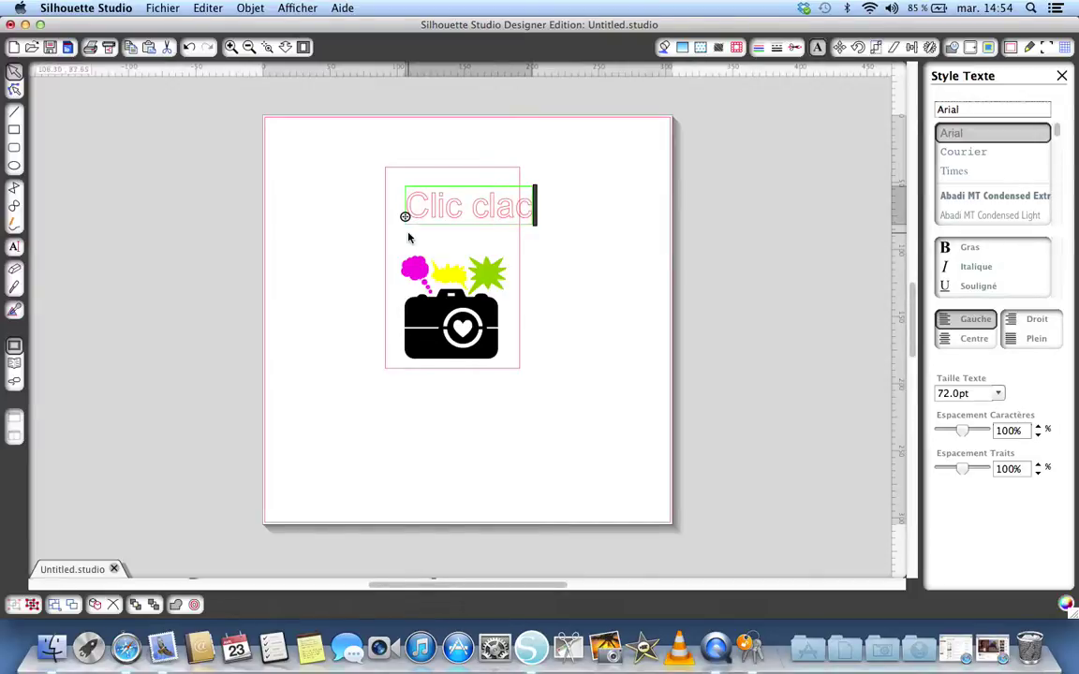
left_click(551, 233)
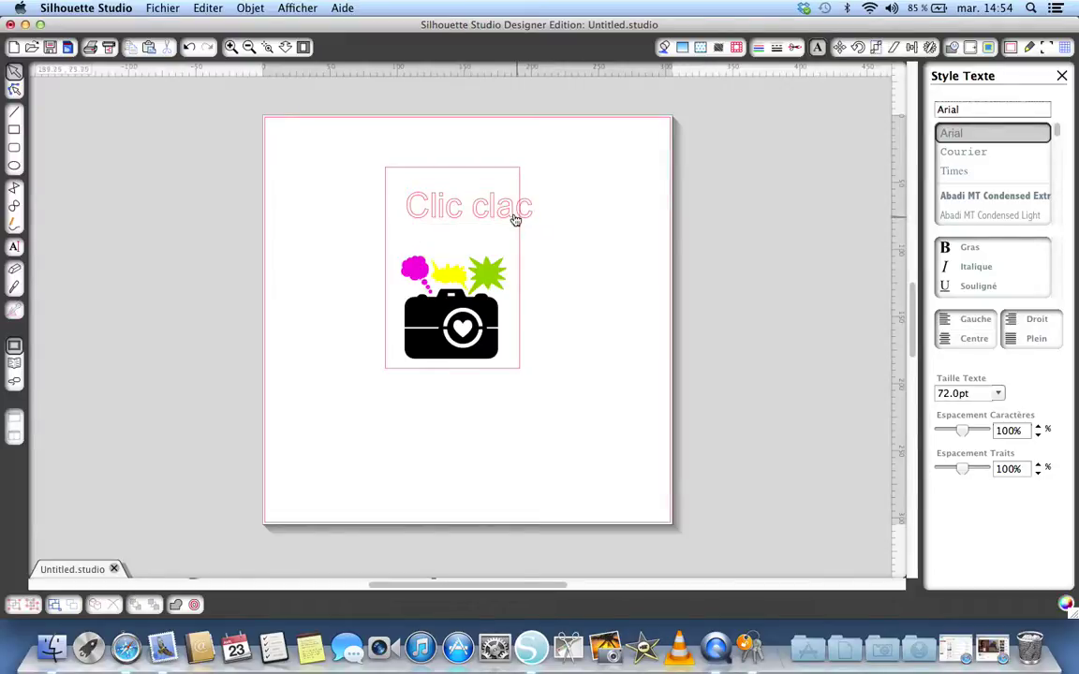
Shrink the "Clic clac" text to 54 pt, about 71 mm wide, and place it inside the rectangle just above the flash shapes.
left_click(515, 219)
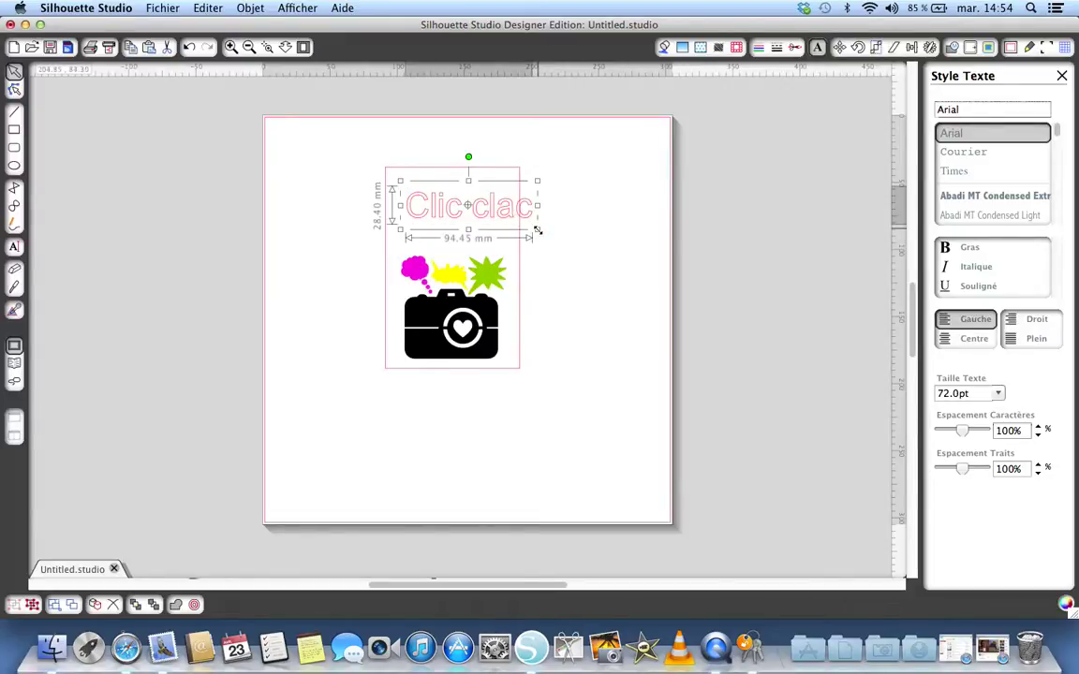
right_click(535, 232)
left_click(536, 233)
left_click_drag(536, 231, 490, 233)
left_click(573, 191)
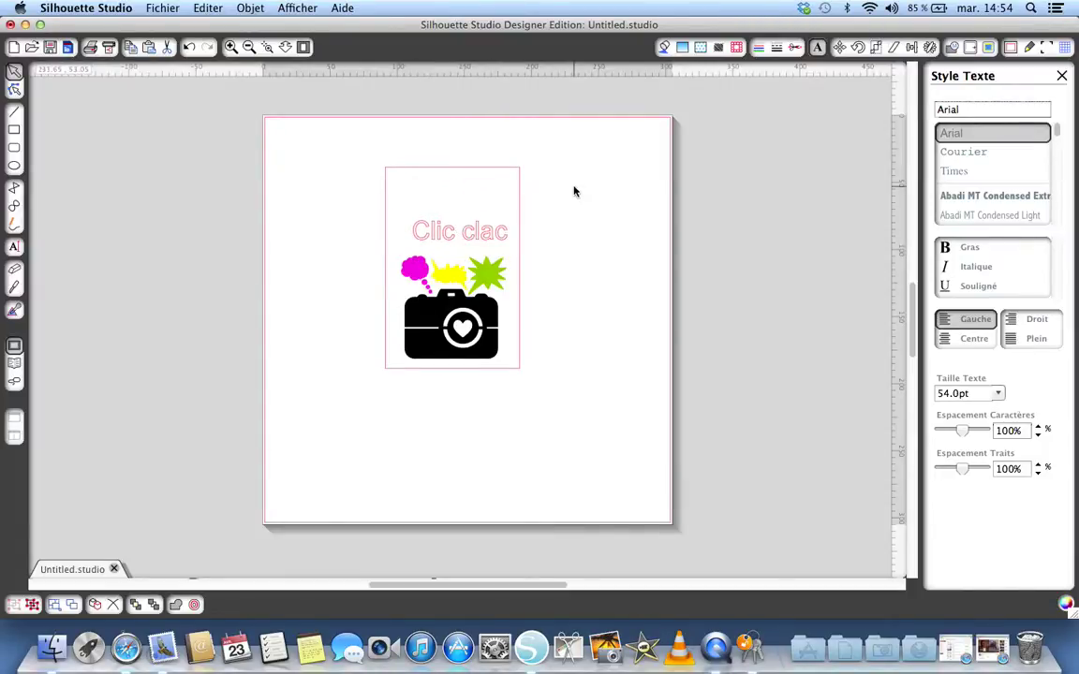
Set the cut style of the "Clic clac" text to Aucune Découpe.
left_click(485, 234)
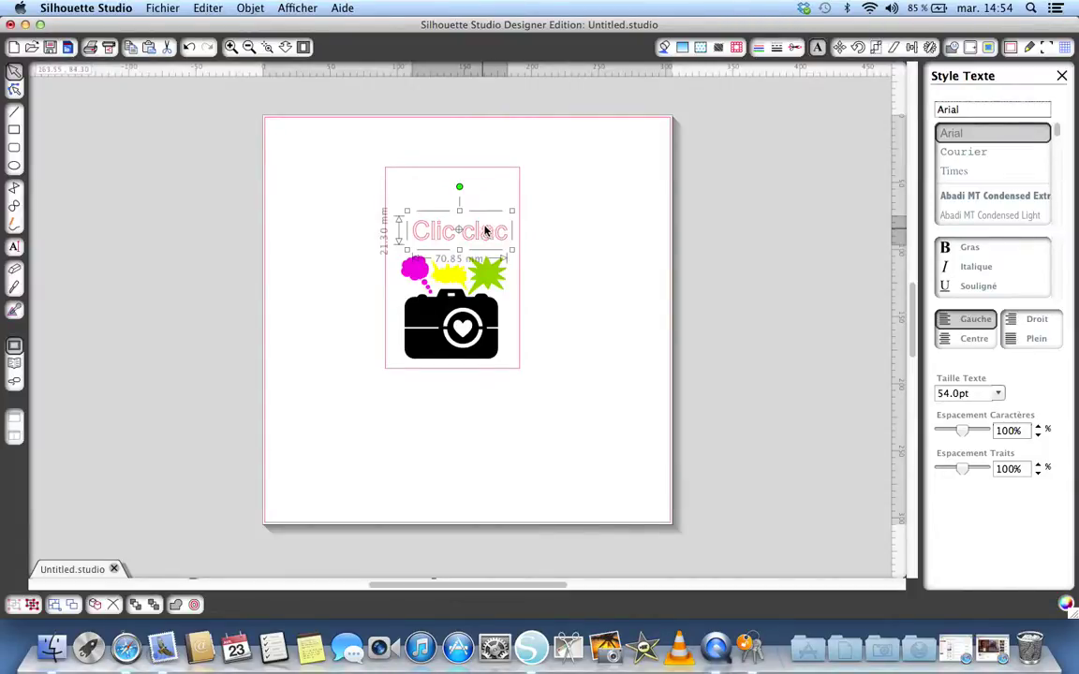
left_click(795, 48)
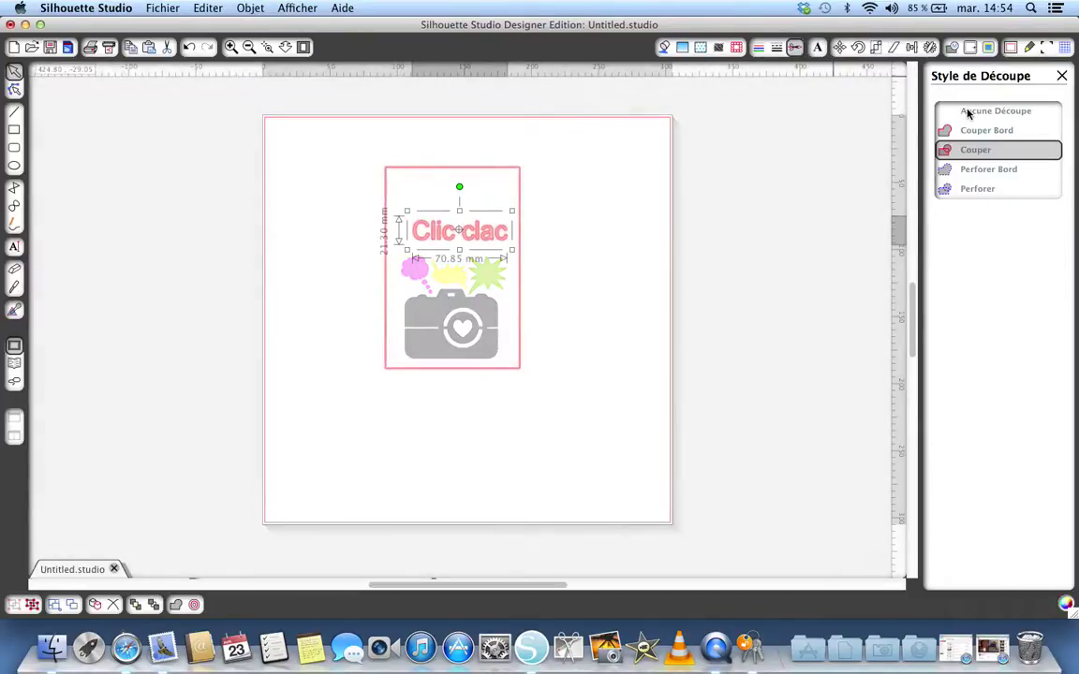
left_click(968, 113)
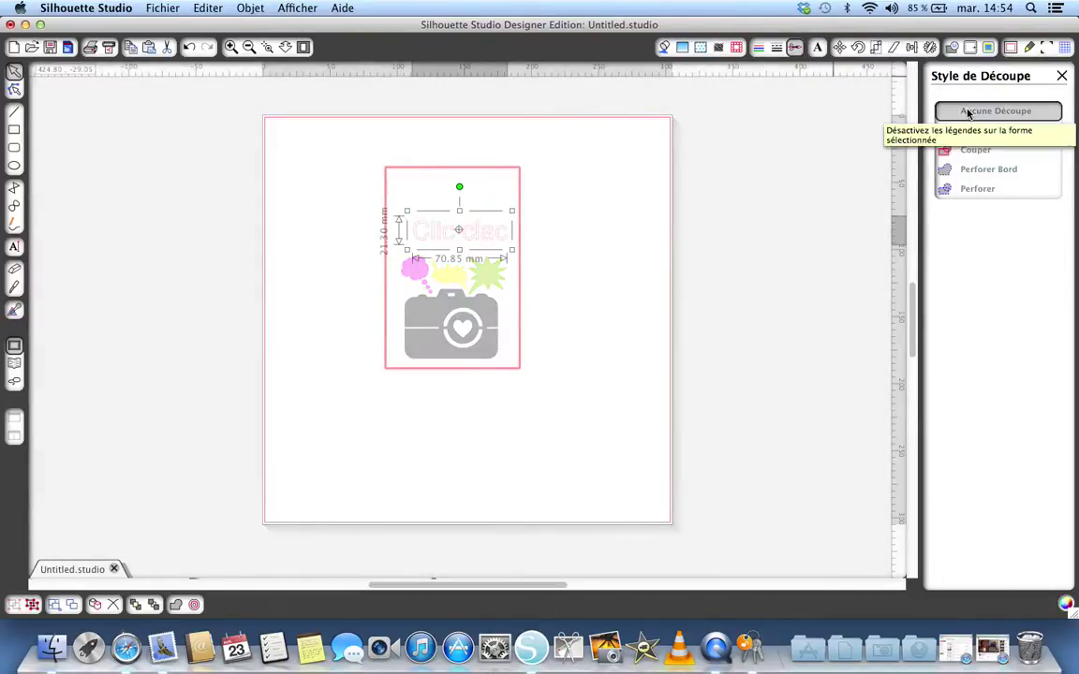
Fill the "Clic clac" text with the starburst's green, sampled with the eyedropper.
left_click(664, 48)
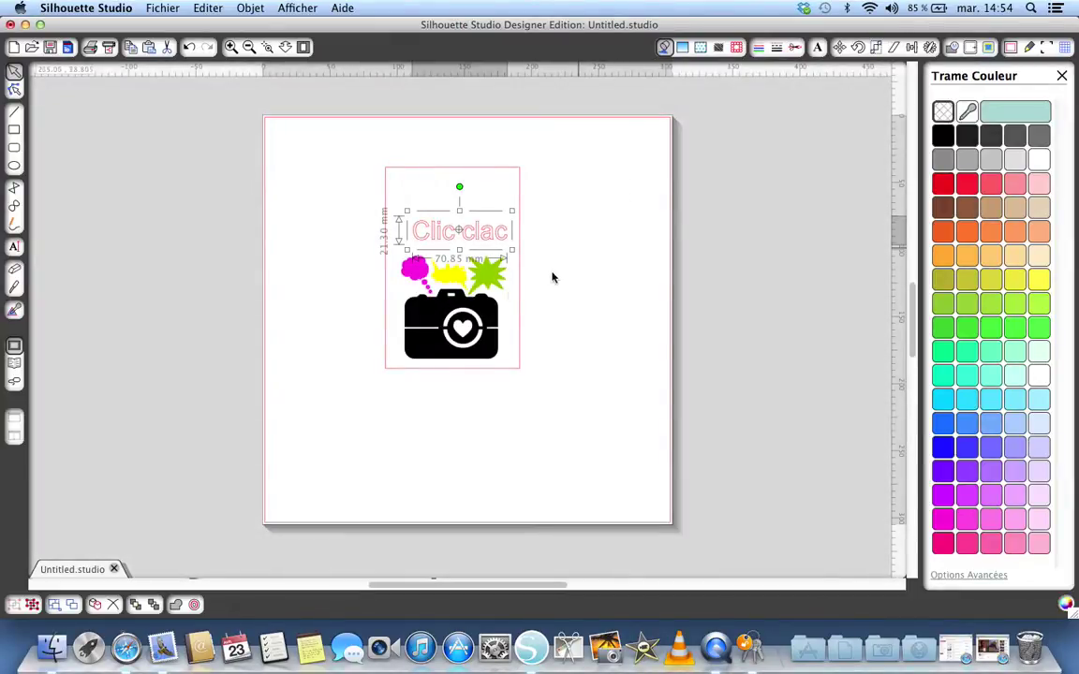
left_click(970, 111)
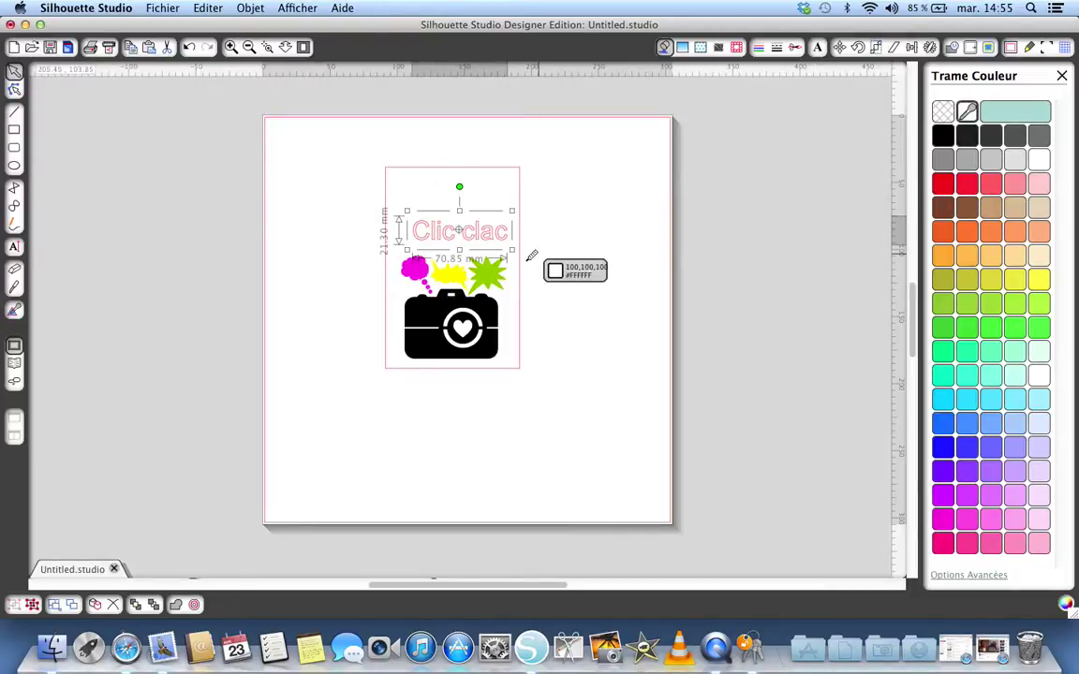
left_click(495, 272)
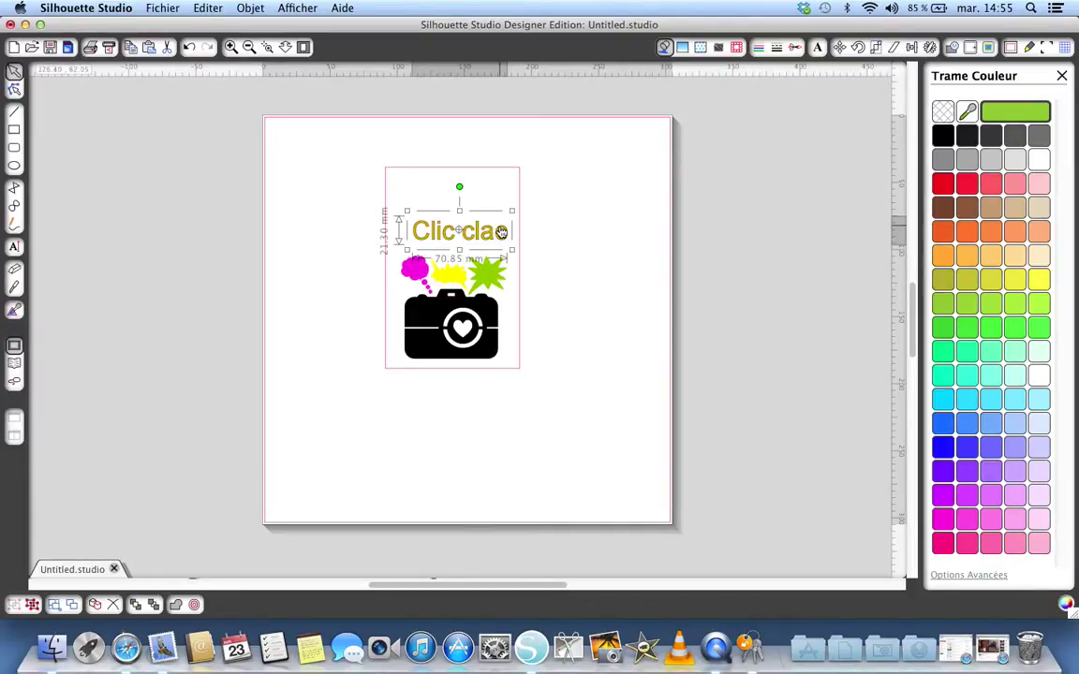
left_click(231, 48)
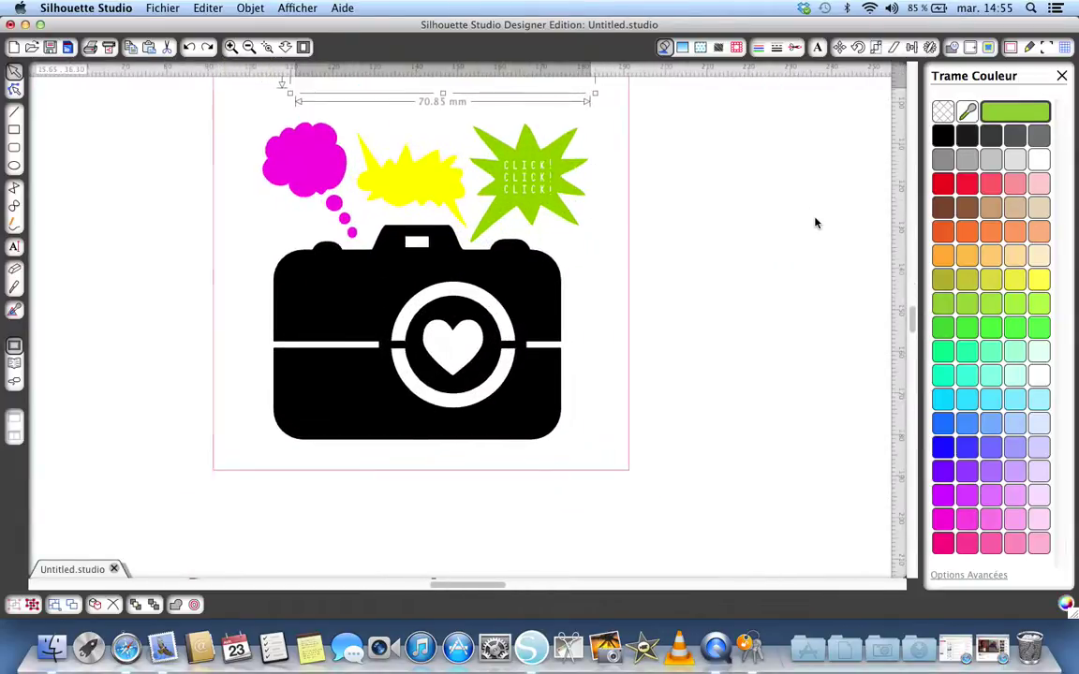
scroll(815, 223, "up", 3)
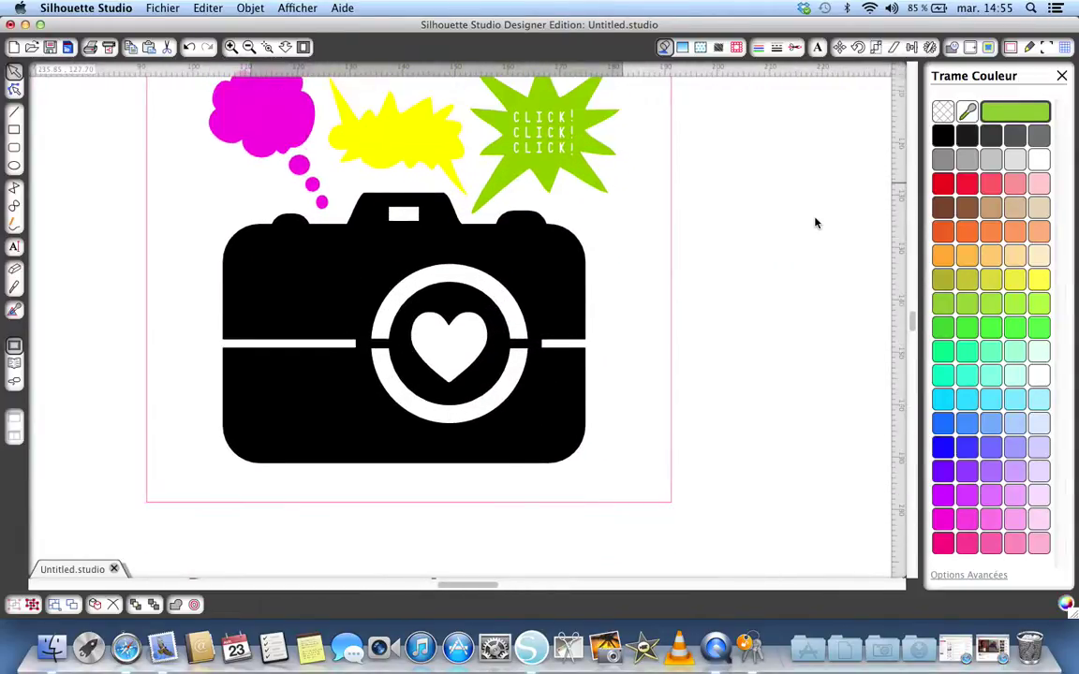
scroll(815, 223, "down", 5)
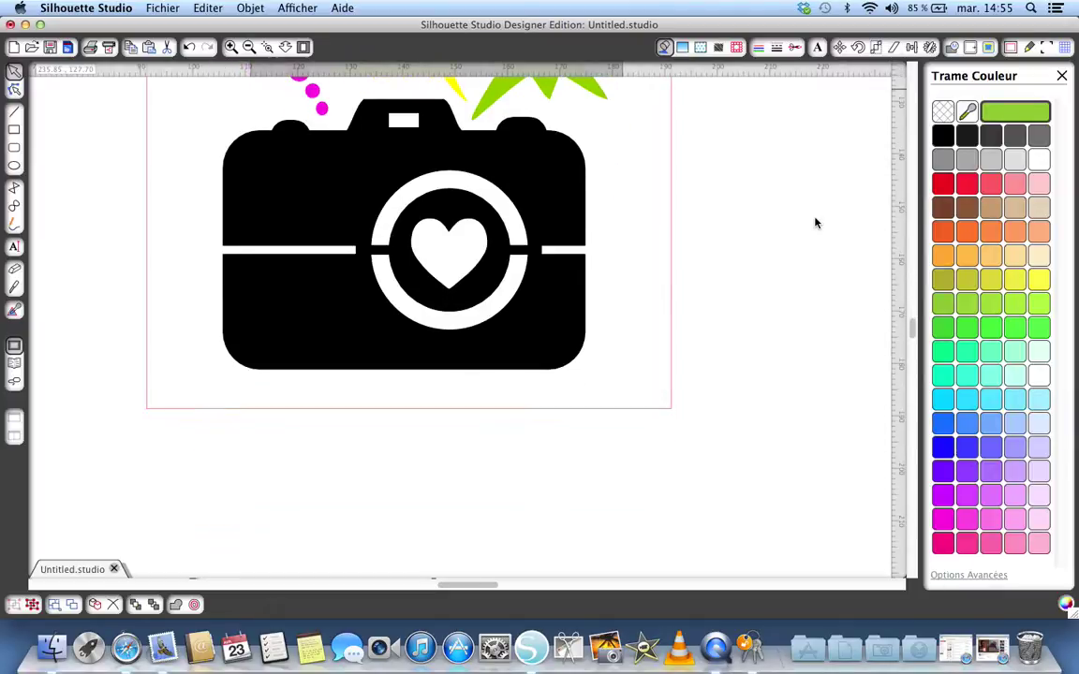
scroll(815, 222, "down", 5)
scroll(815, 222, "up", 9)
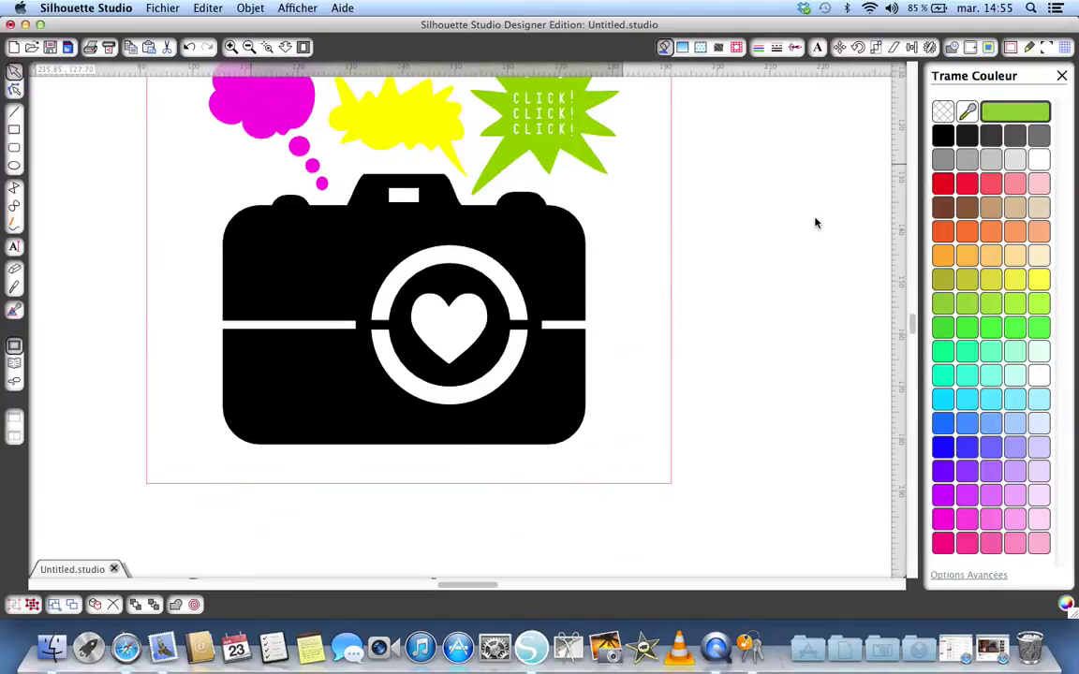
Examine the card layout from the camera down to the page's lower edge and back up to the "Clic clac" text.
scroll(815, 223, "down", 6)
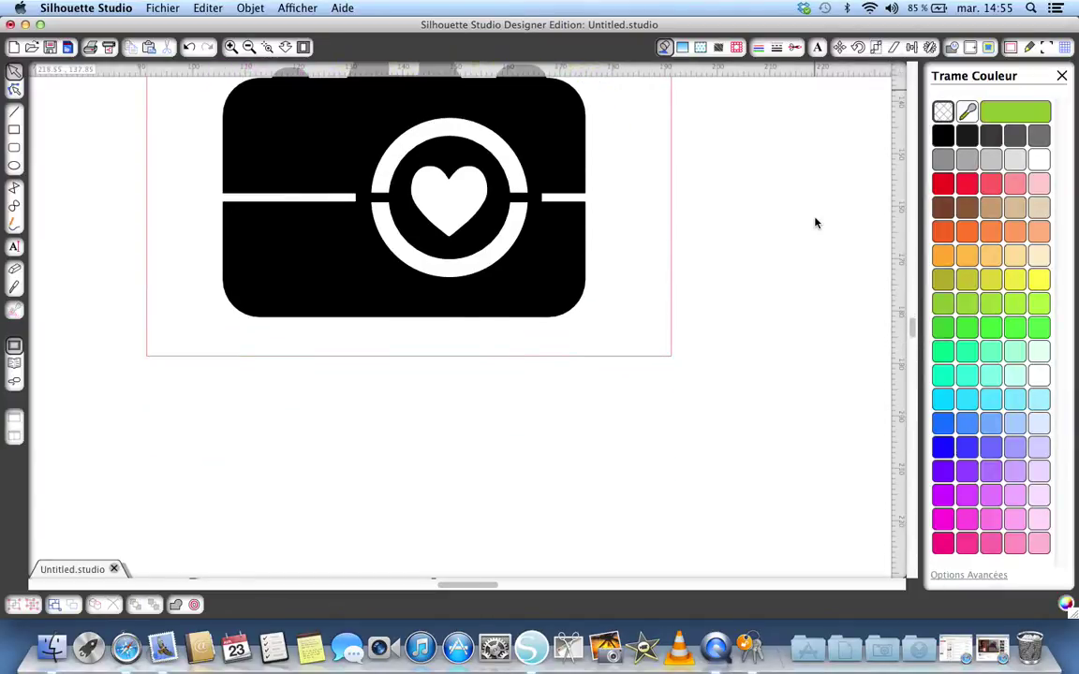
scroll(815, 223, "up", 5)
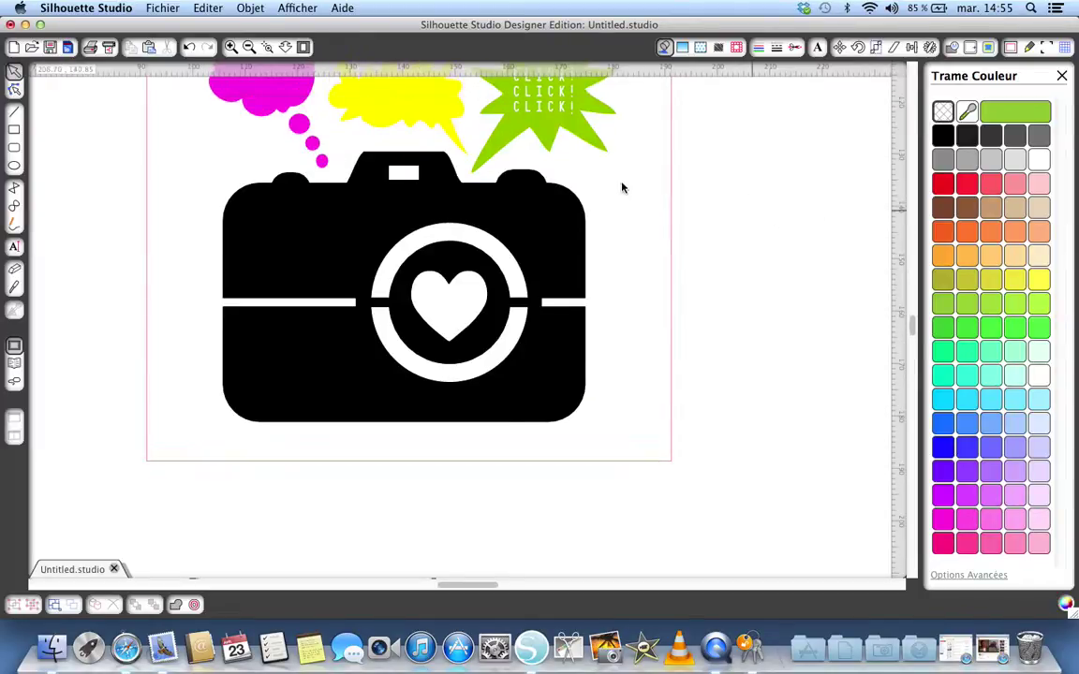
scroll(622, 188, "down", 9)
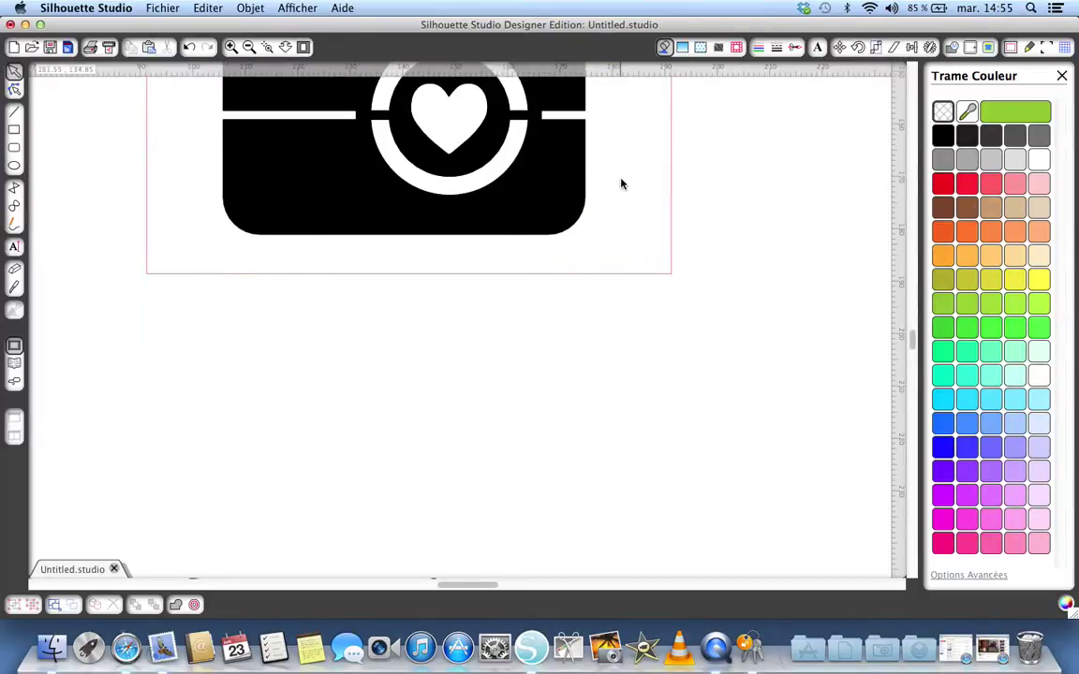
scroll(622, 185, "down", 6)
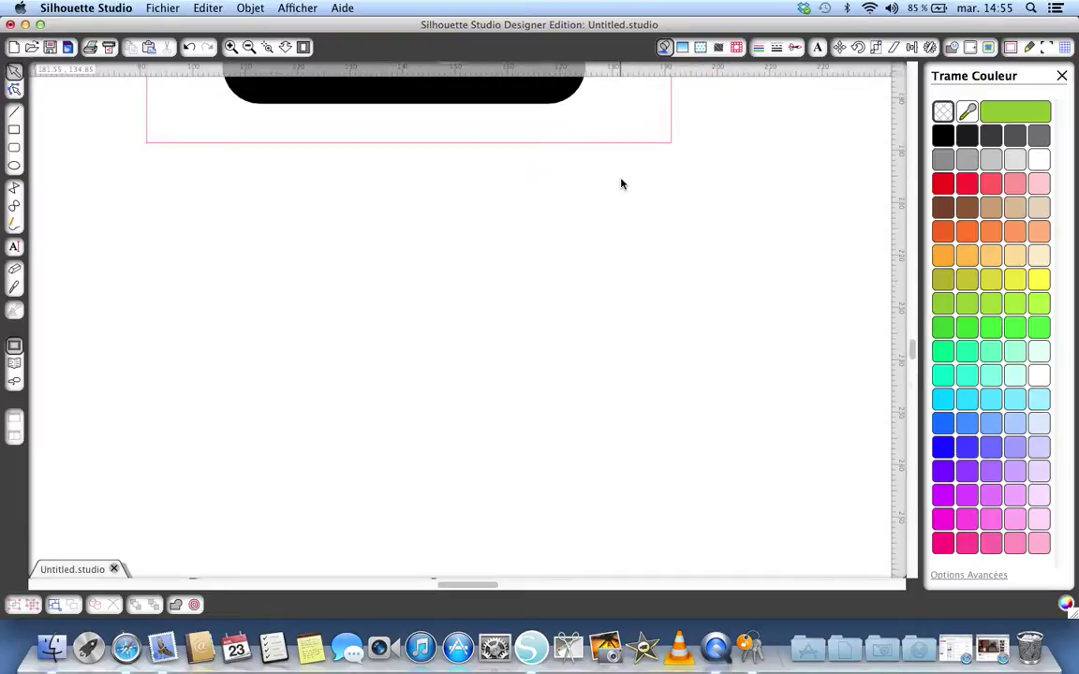
scroll(620, 184, "down", 5)
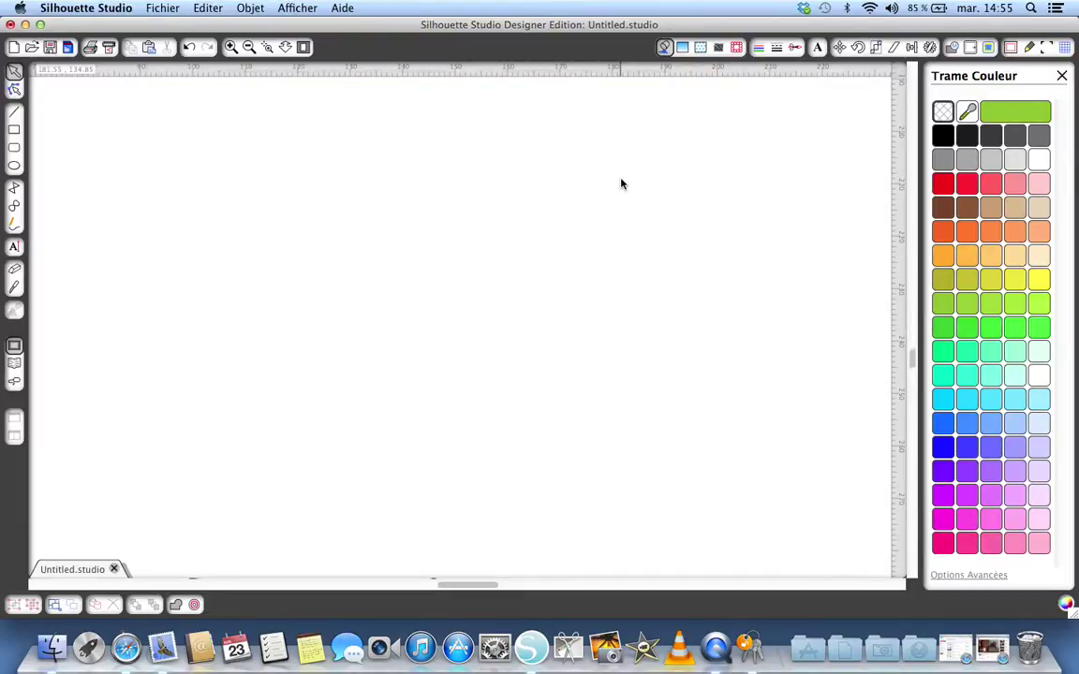
scroll(621, 185, "up", 16)
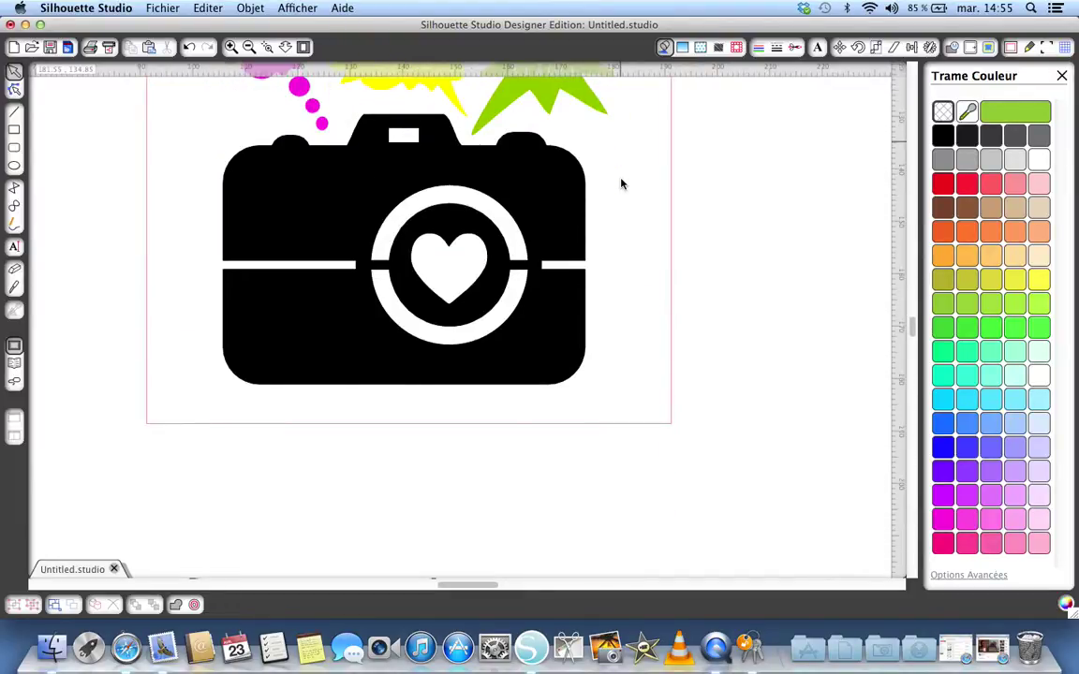
scroll(620, 184, "down", 10)
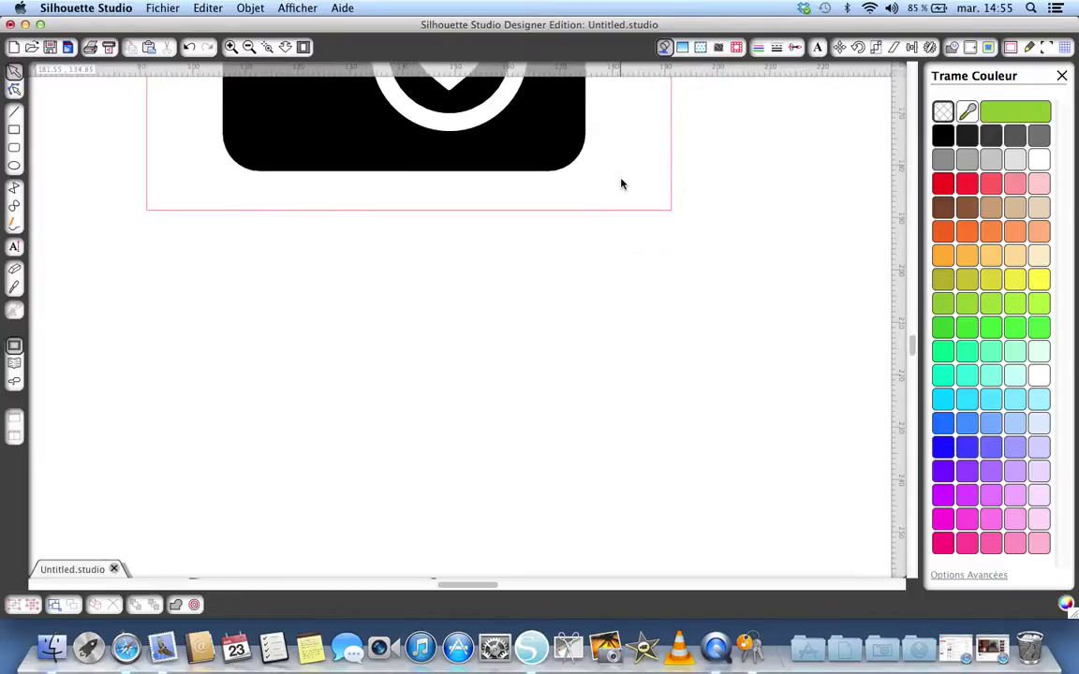
scroll(621, 185, "down", 8)
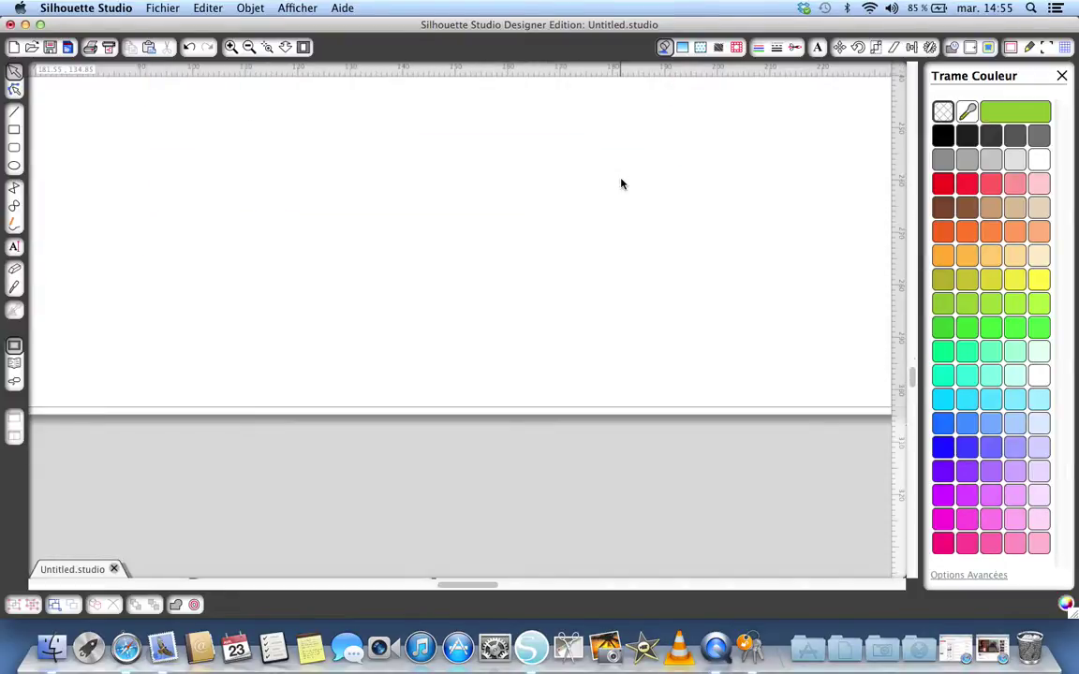
scroll(839, 278, "down", 3)
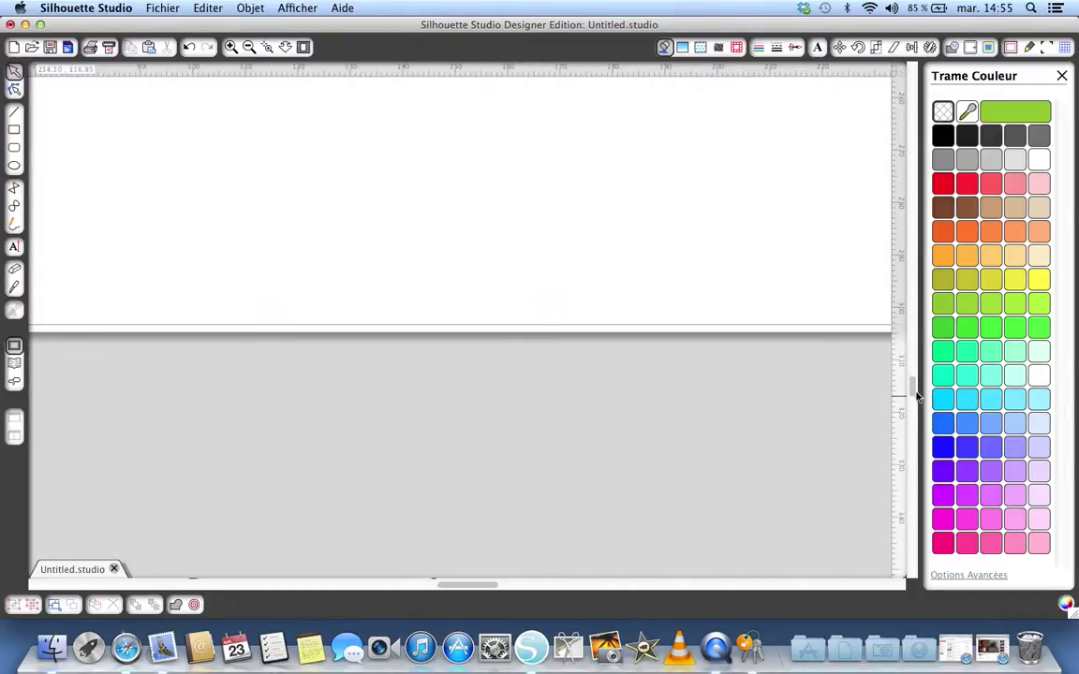
left_click_drag(916, 397, 889, 305)
scroll(889, 301, "up", 4)
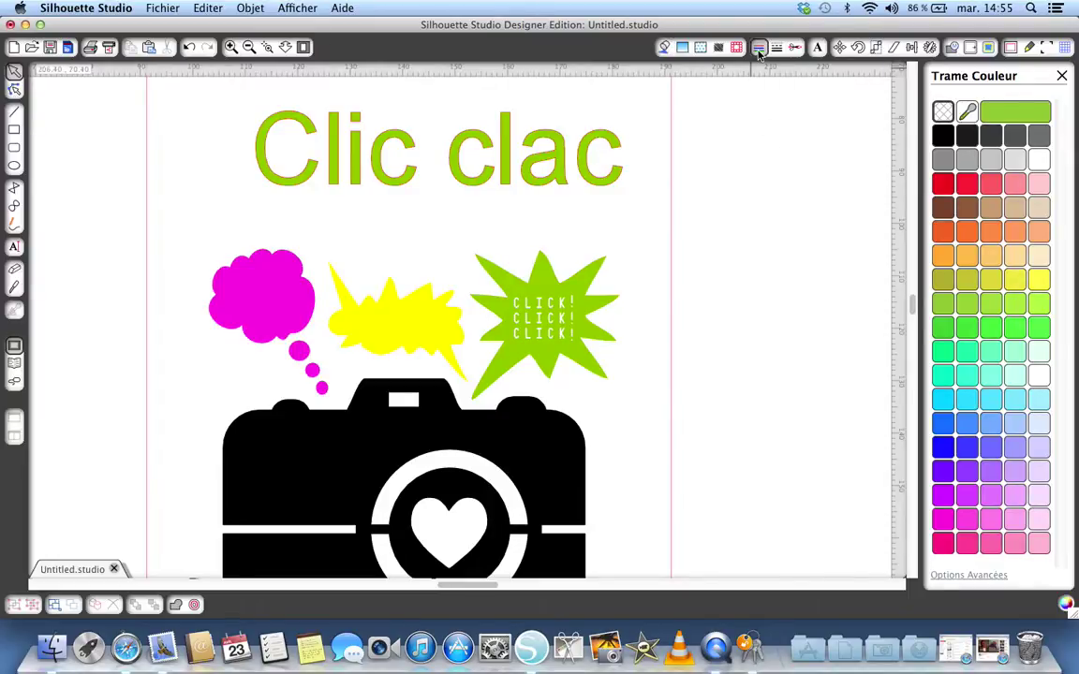
Make the outline of the "Clic clac" text transparent and show the advanced line colour options (Options Avancées).
left_click(759, 51)
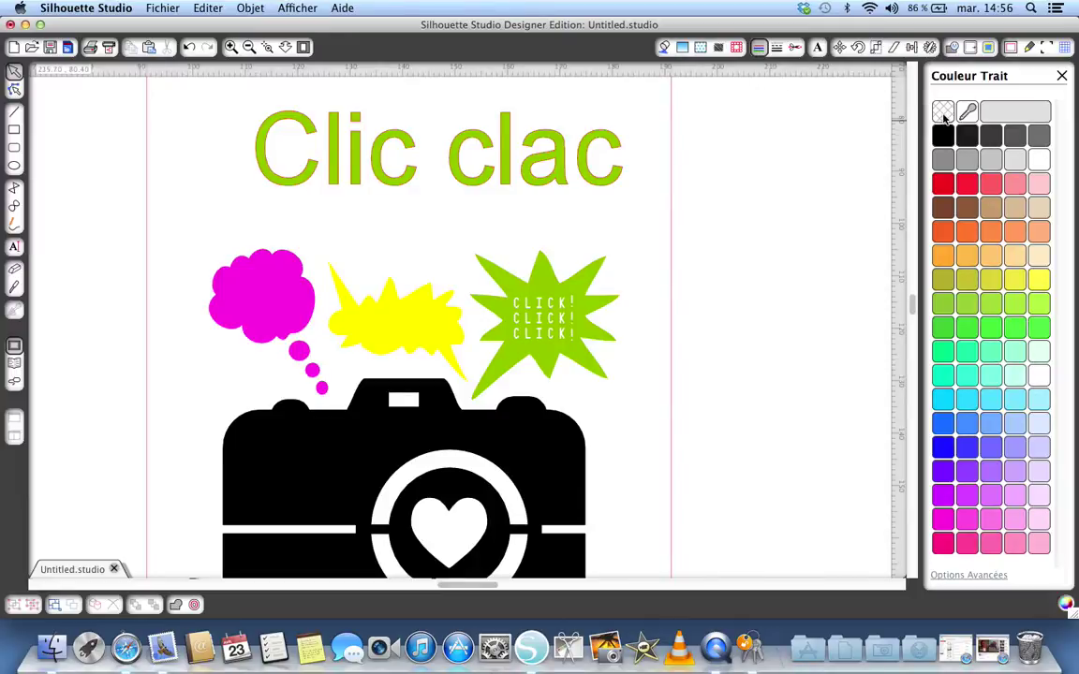
left_click(579, 166)
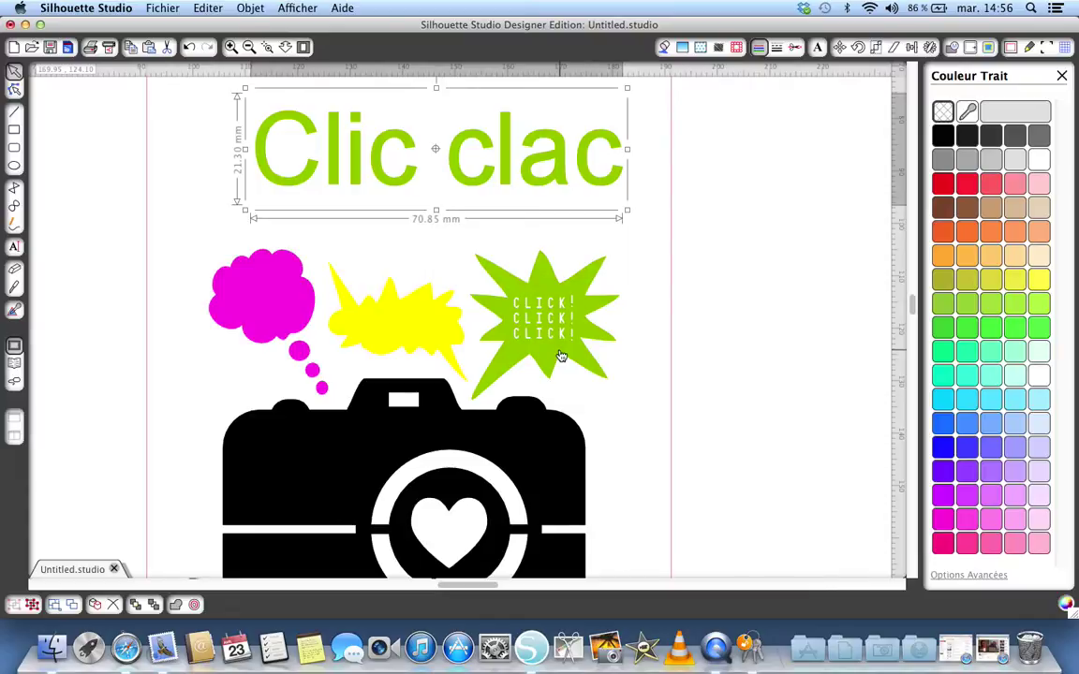
left_click(745, 309)
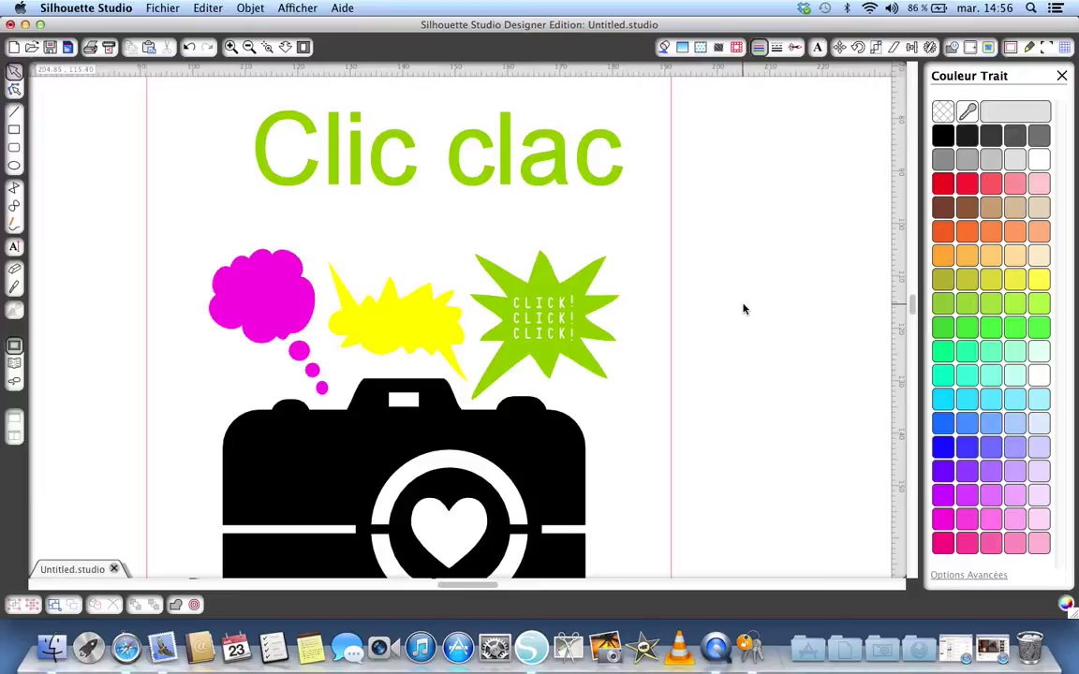
left_click(971, 575)
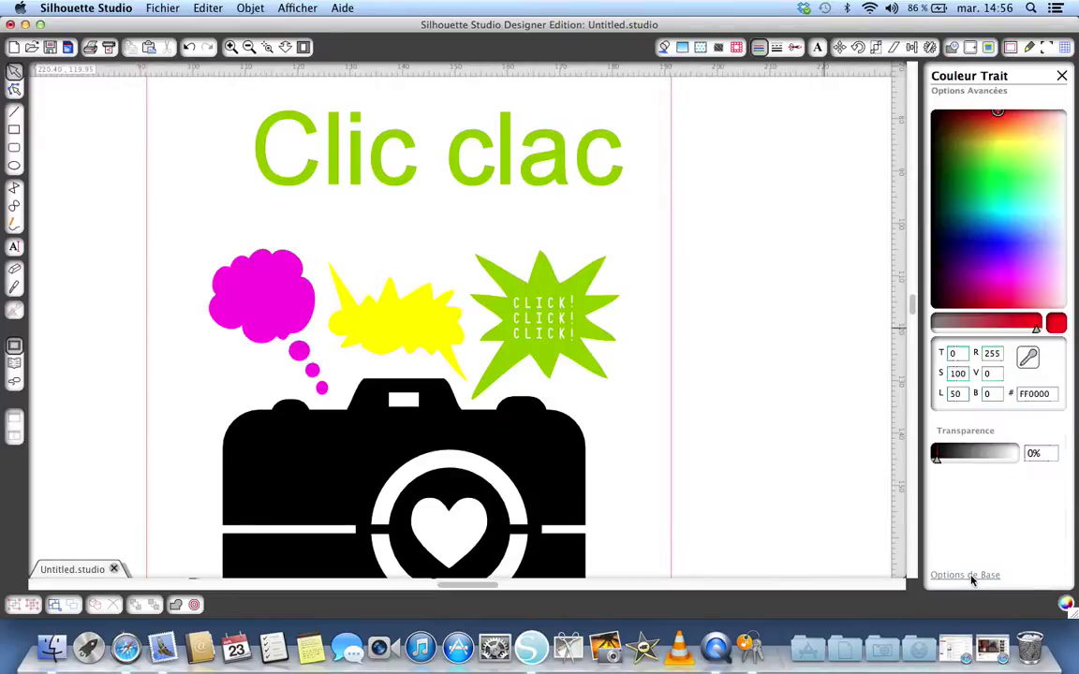